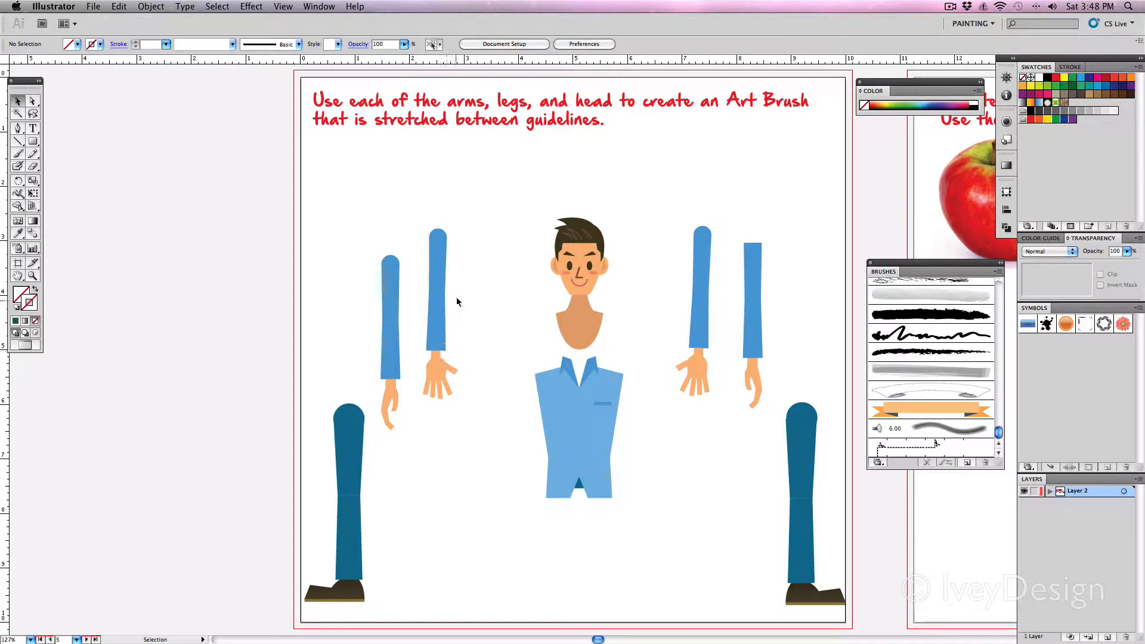
Step: Create an Art Brush from the left arm with the open hand, keeping Stretch to Fit Stroke Length
{"action": "left_click_drag", "start_coordinate": [458, 284], "coordinate": [427, 388]}
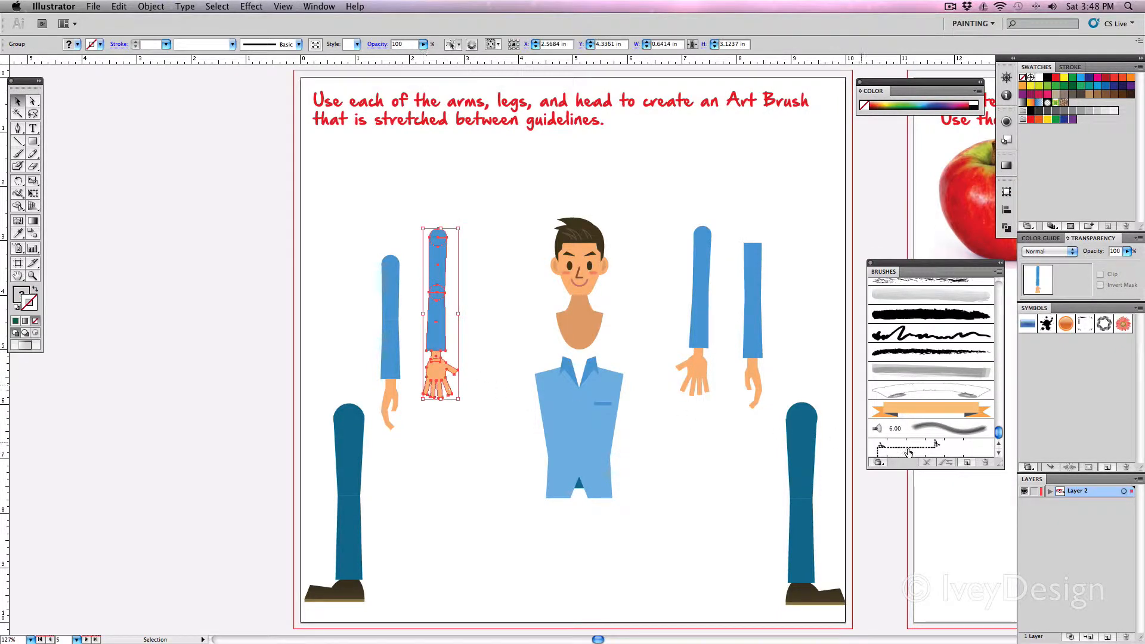
{"action": "left_click", "coordinate": [970, 463]}
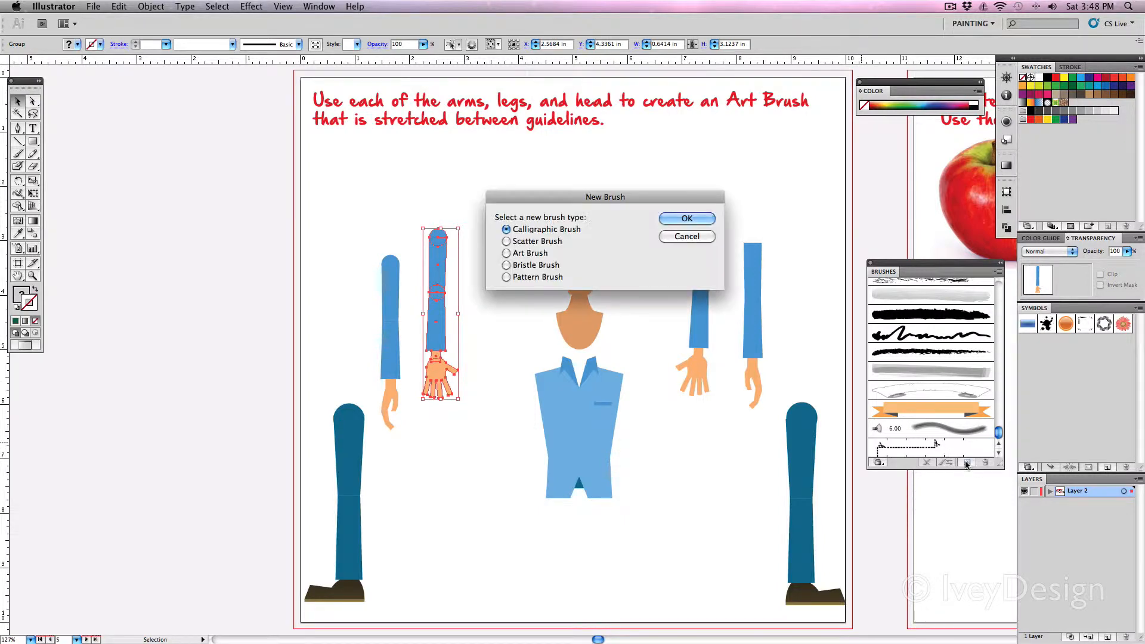
{"action": "left_click", "coordinate": [507, 253]}
{"action": "left_click", "coordinate": [687, 219]}
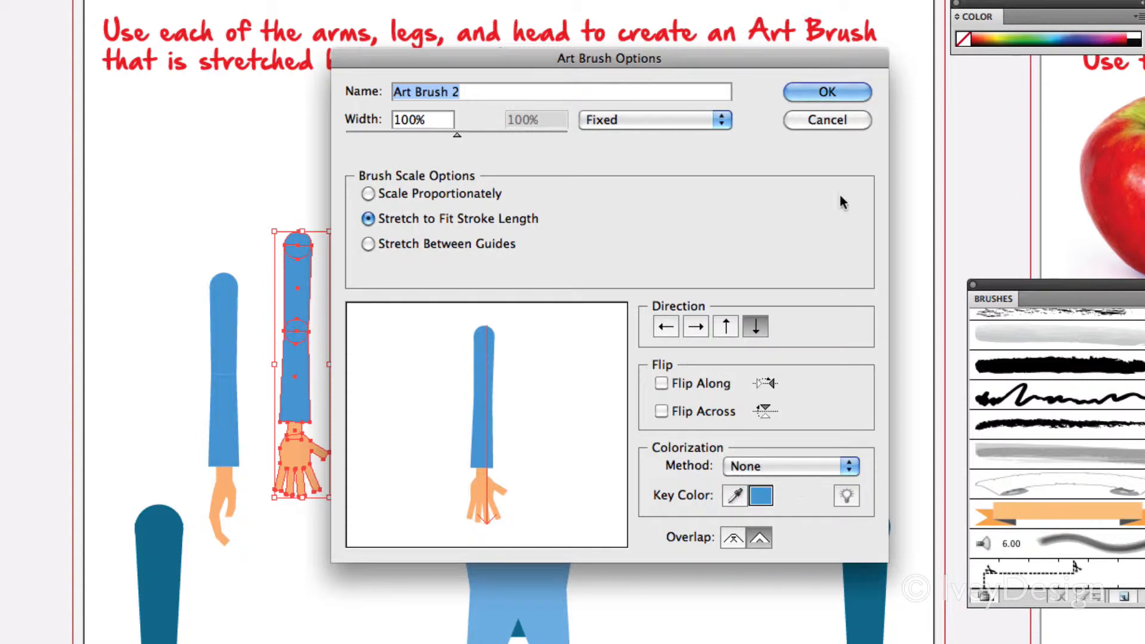
{"action": "left_click", "coordinate": [822, 92]}
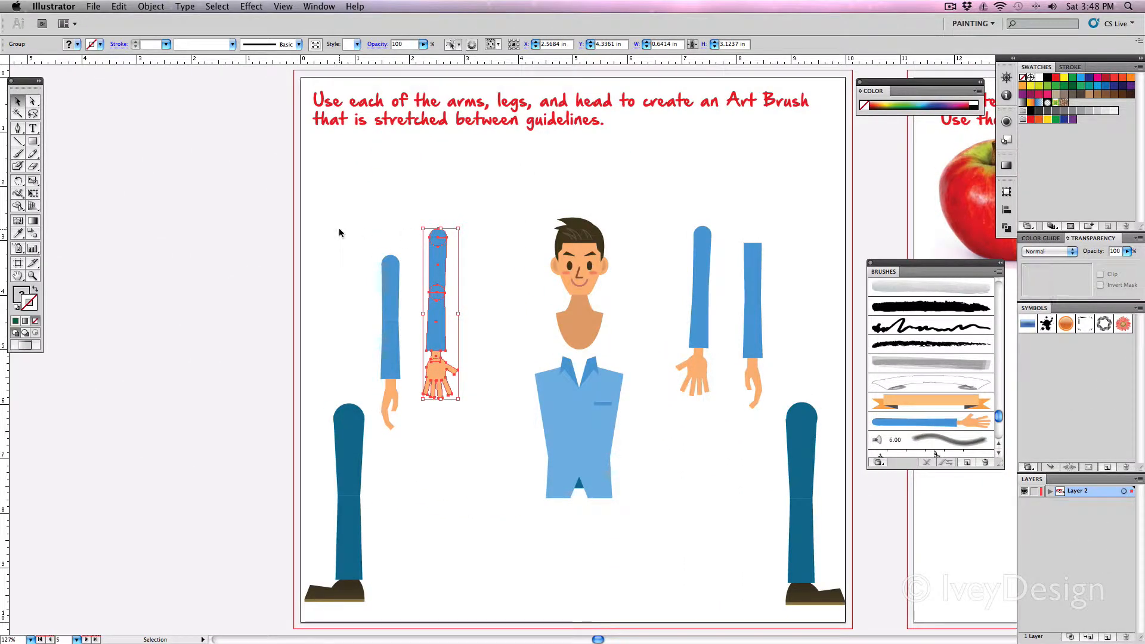
Step: Paint a long S-shaped Paintbrush stroke with the arm brush on the empty pasteboard beside the artboard
{"action": "left_click", "coordinate": [193, 156]}
{"action": "scroll", "coordinate": [340, 232], "scroll_direction": "left", "scroll_amount": 5}
{"action": "left_click", "coordinate": [18, 154]}
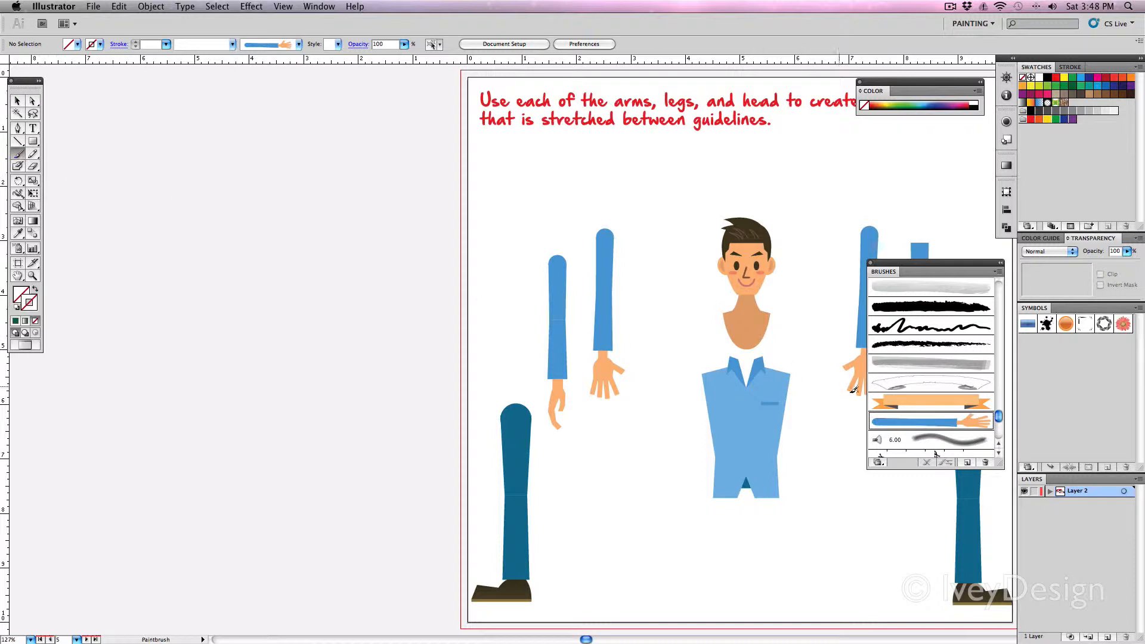
{"action": "left_click", "coordinate": [889, 427]}
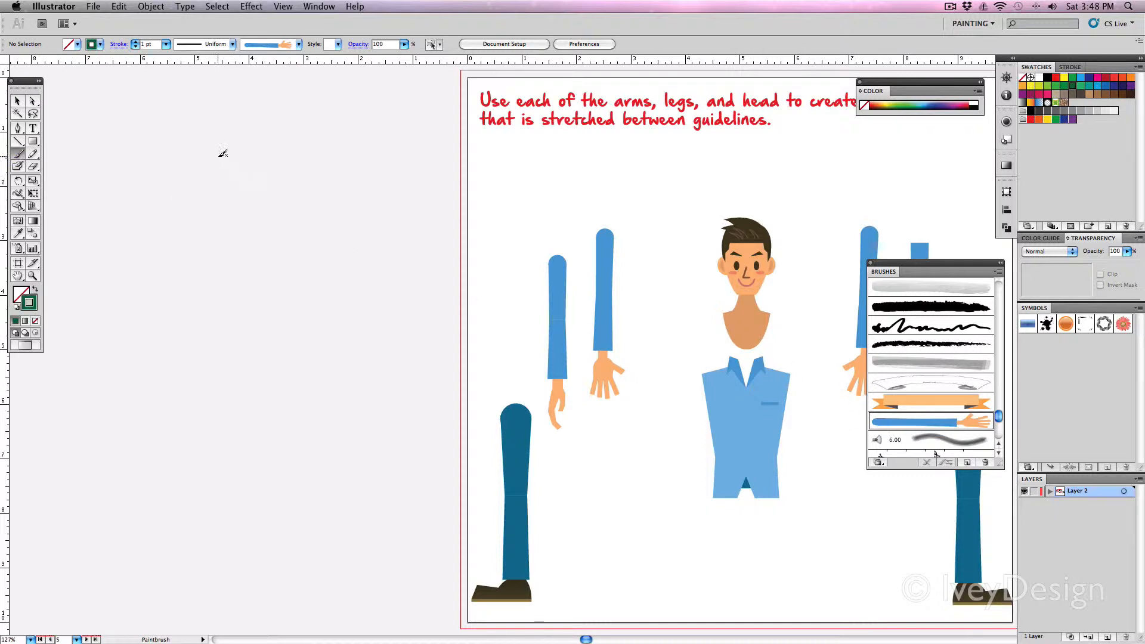
{"action": "left_click_drag", "start_coordinate": [176, 481], "coordinate": [275, 541]}
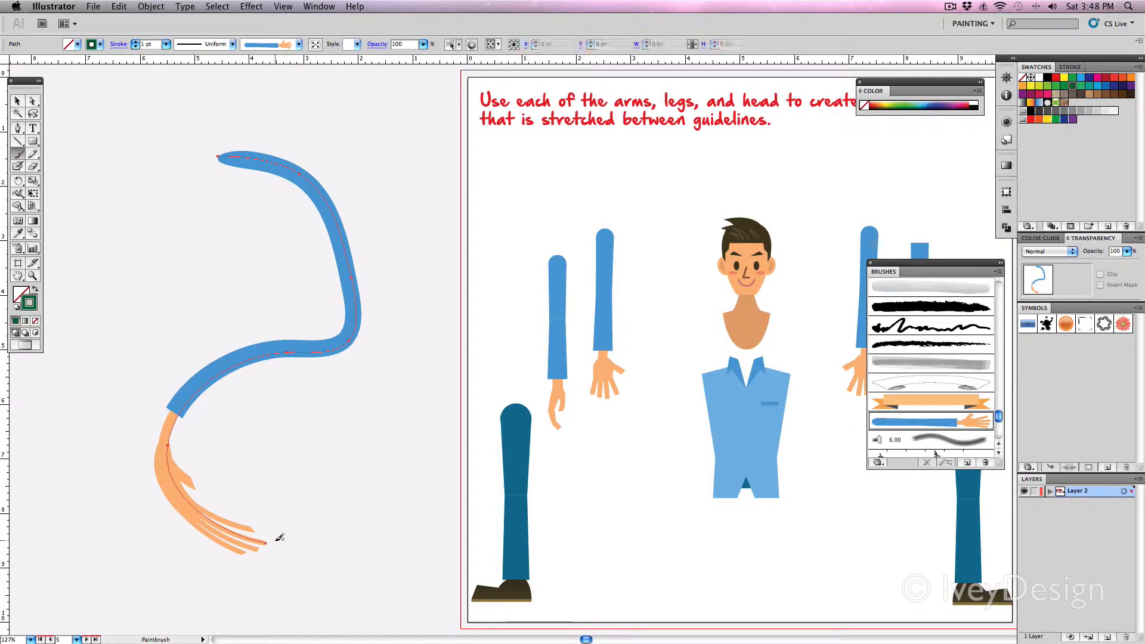
{"action": "key", "text": "super+shift+a"}
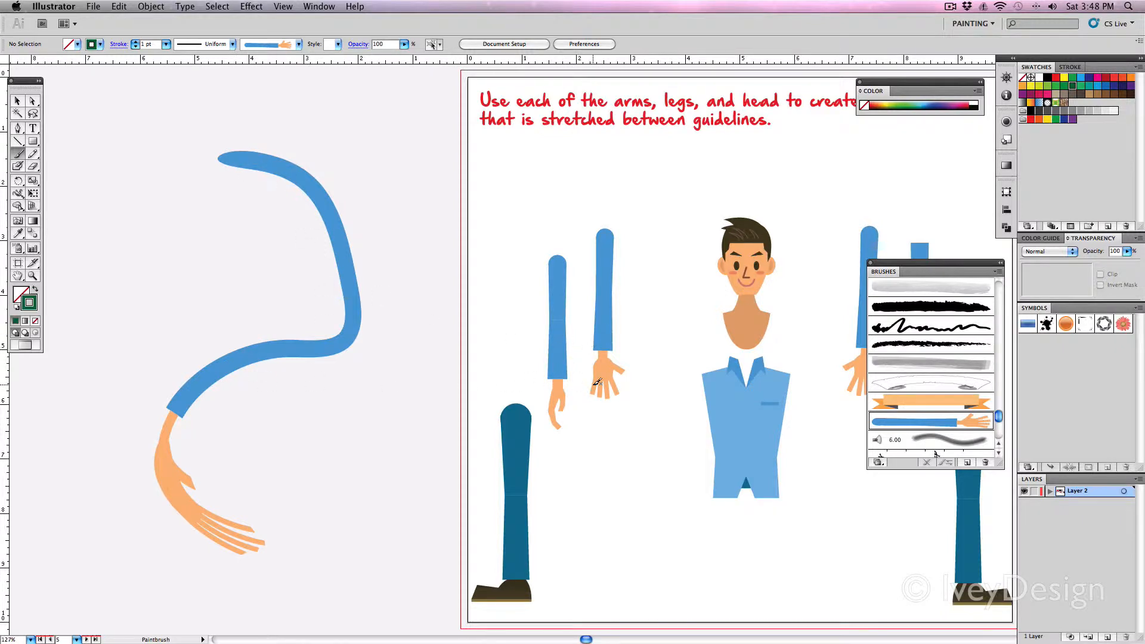
{"action": "scroll", "coordinate": [486, 353], "scroll_direction": "up", "scroll_amount": 5}
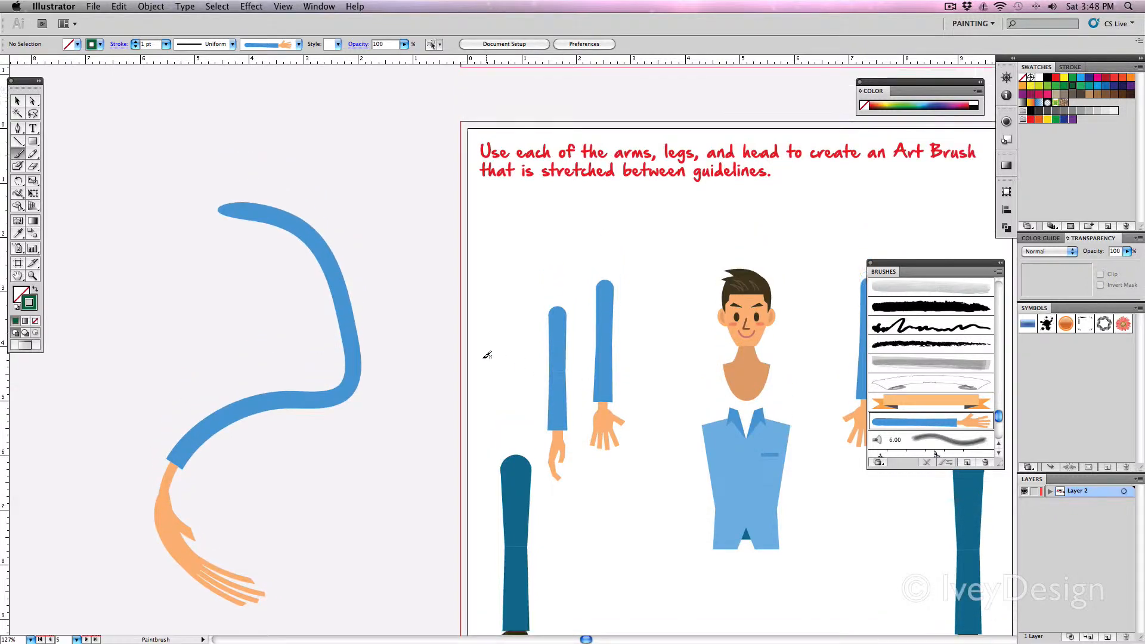
{"action": "scroll", "coordinate": [486, 353], "scroll_direction": "down", "scroll_amount": 6}
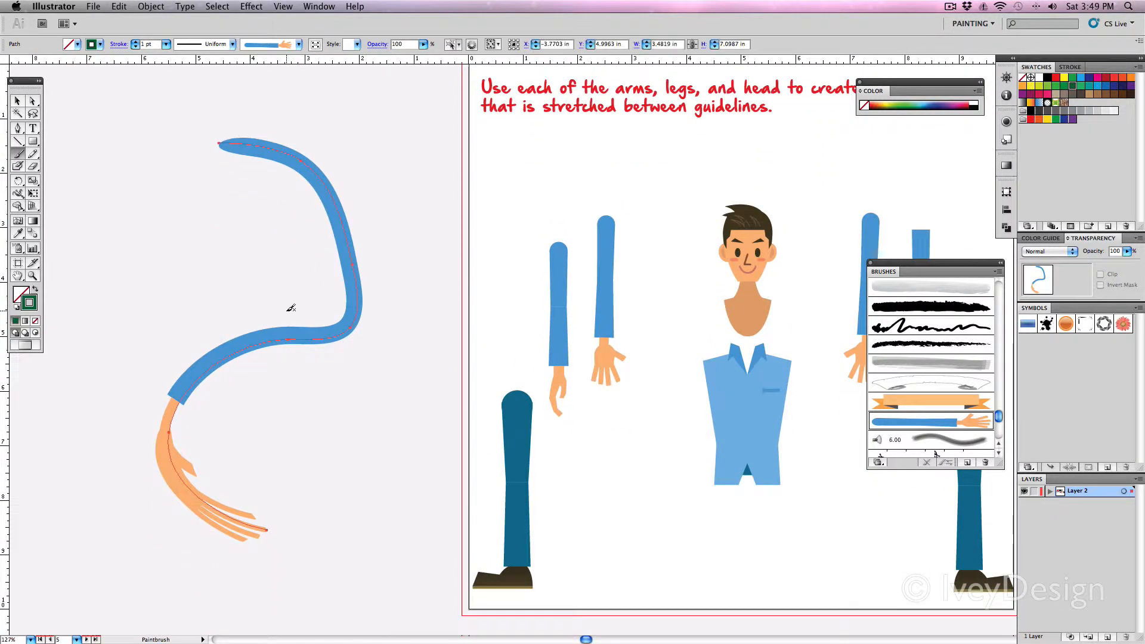
Step: Undo the test stroke and delete the arm brush from the brush library
{"action": "key", "text": "ctrl+z"}
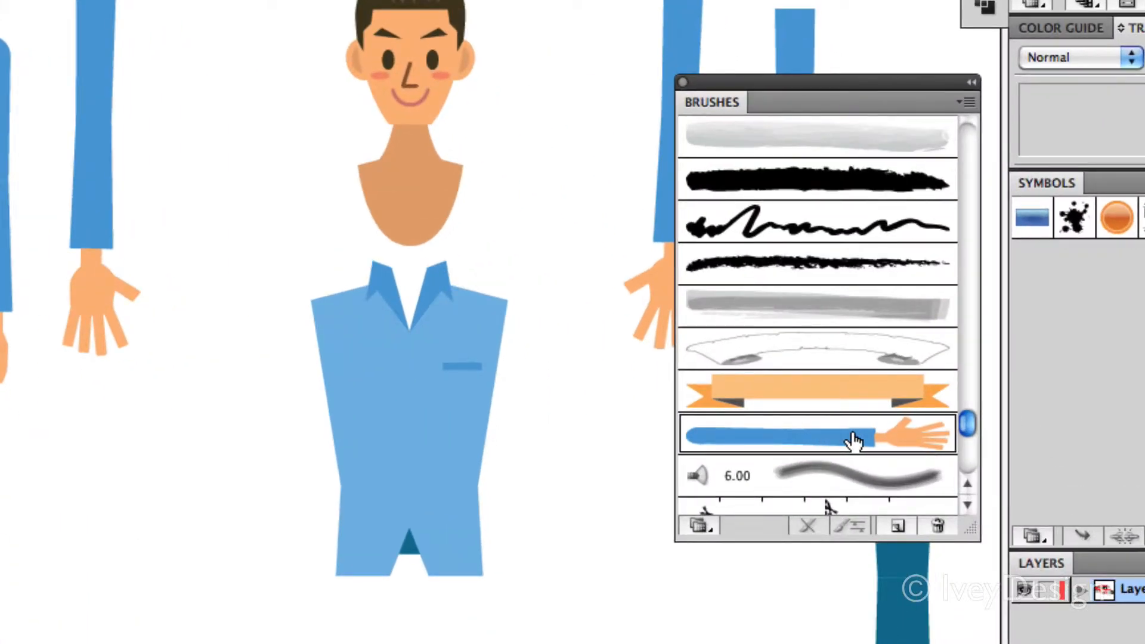
{"action": "left_click", "coordinate": [938, 526]}
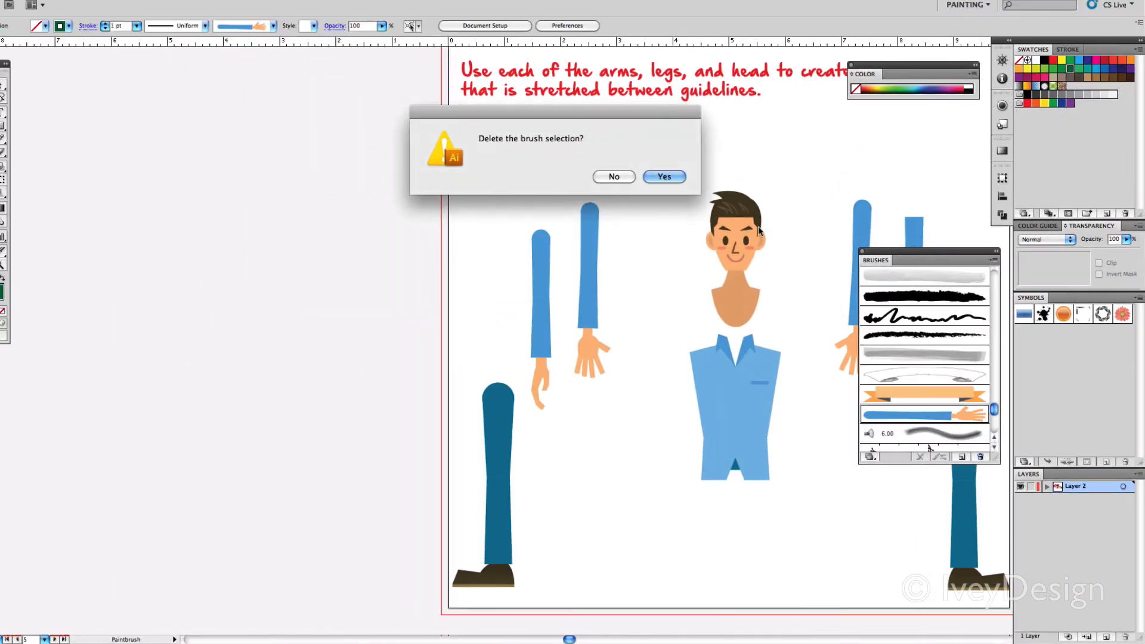
{"action": "left_click", "coordinate": [657, 180]}
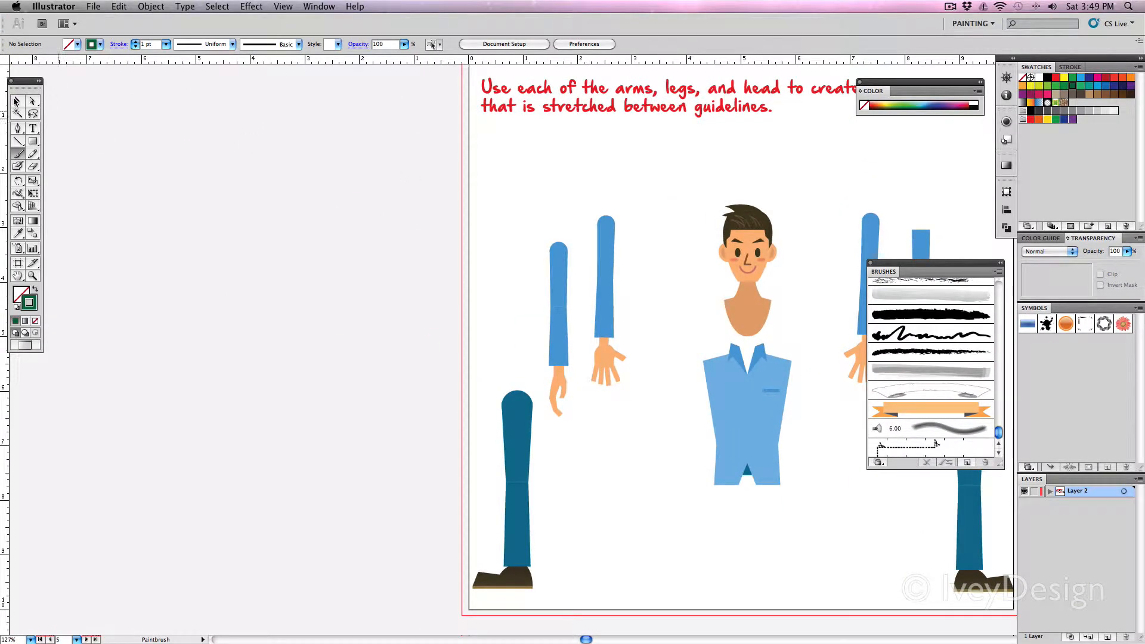
Step: Create an Art Brush from the left open-hand arm, using Stretch Between Guides with the end guide at about 2.01 in, above the cuff
{"action": "left_click", "coordinate": [18, 101]}
{"action": "left_click", "coordinate": [609, 370]}
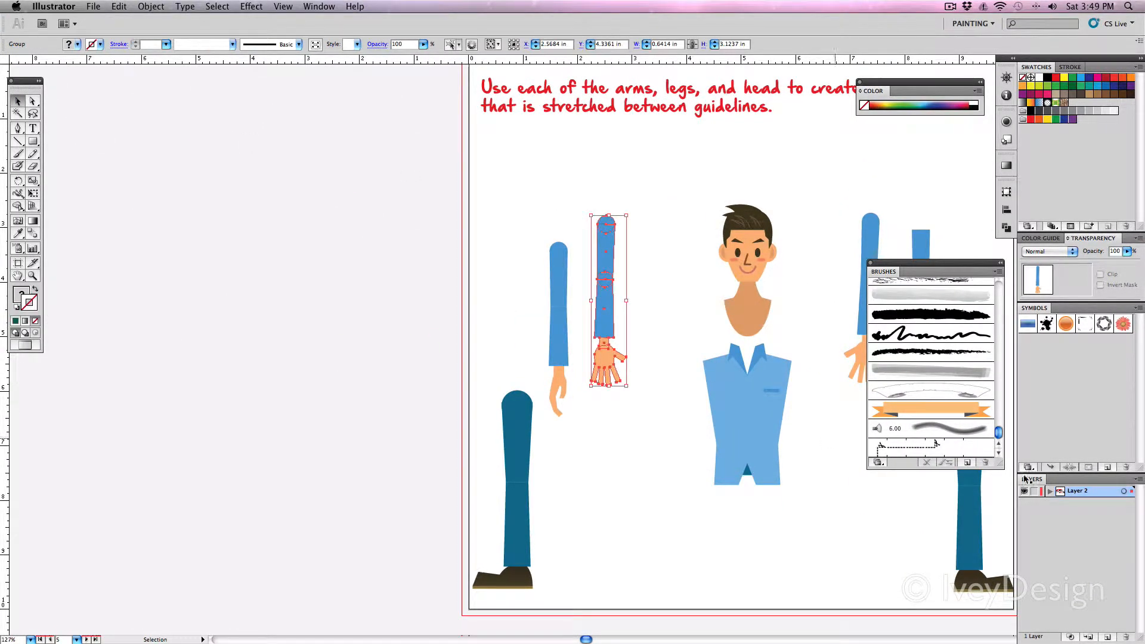
{"action": "left_click", "coordinate": [967, 463]}
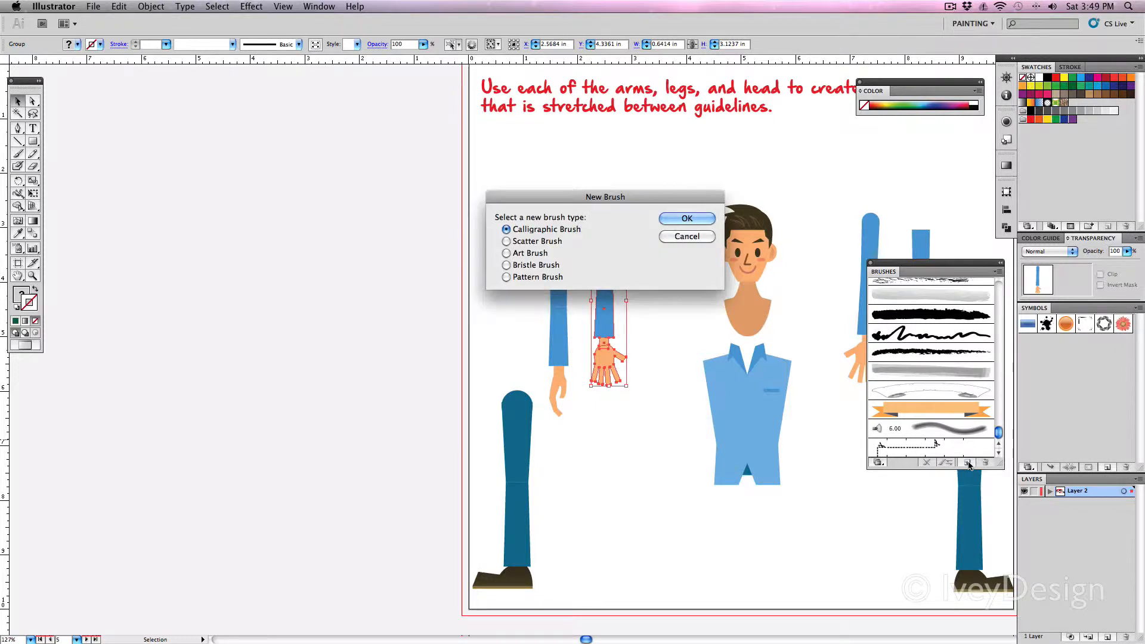
{"action": "left_click", "coordinate": [528, 254]}
{"action": "left_click", "coordinate": [687, 218]}
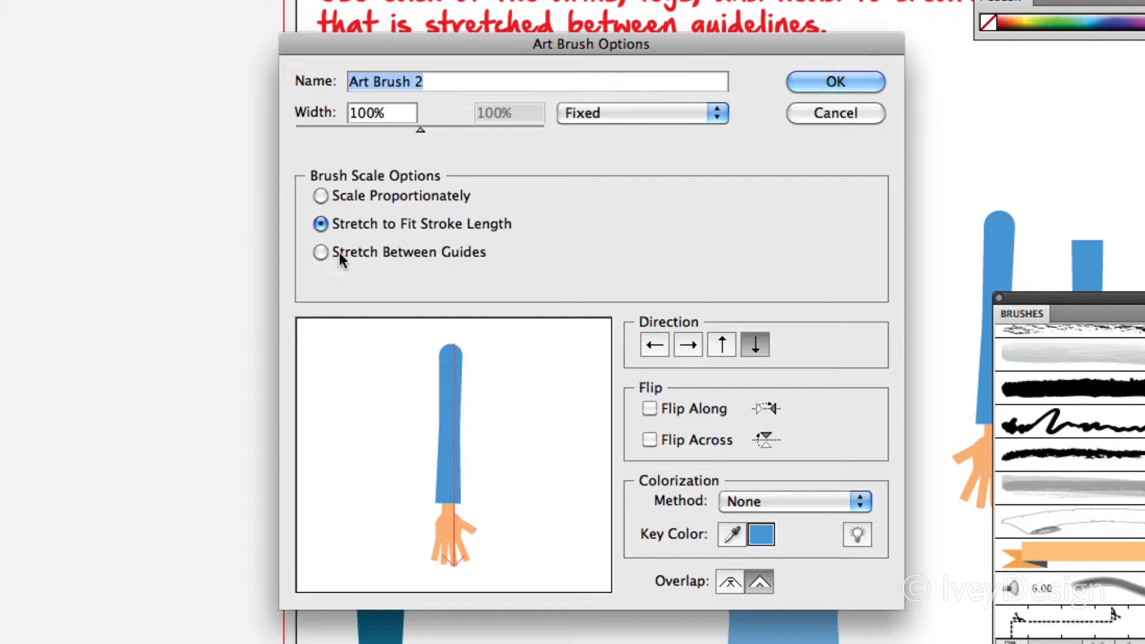
{"action": "left_click", "coordinate": [406, 252]}
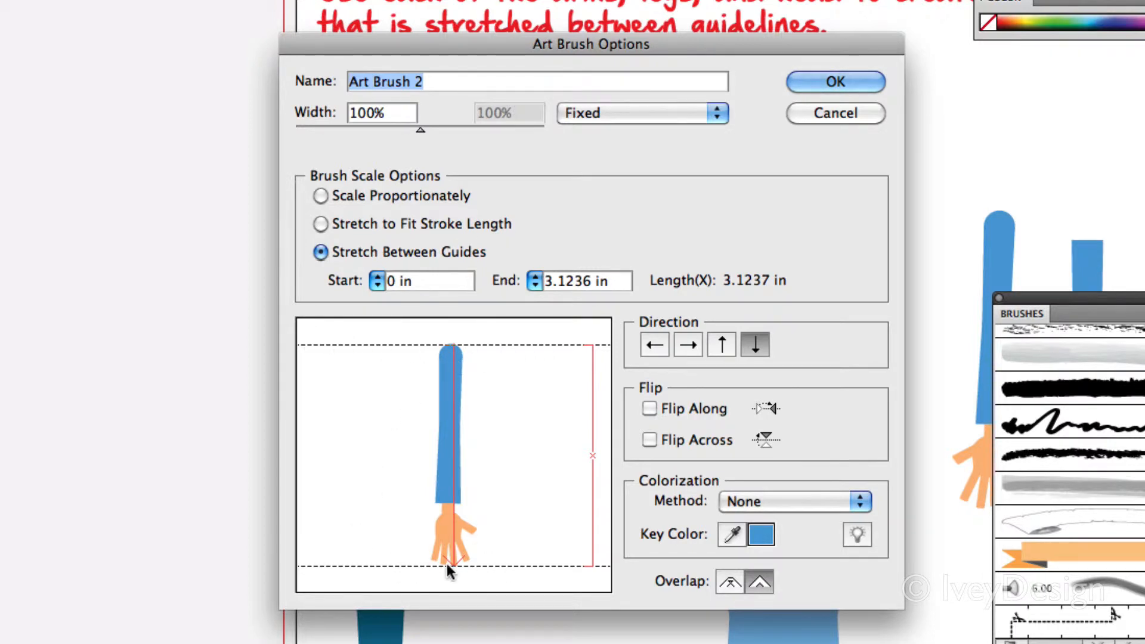
{"action": "left_click_drag", "start_coordinate": [478, 565], "coordinate": [482, 485]}
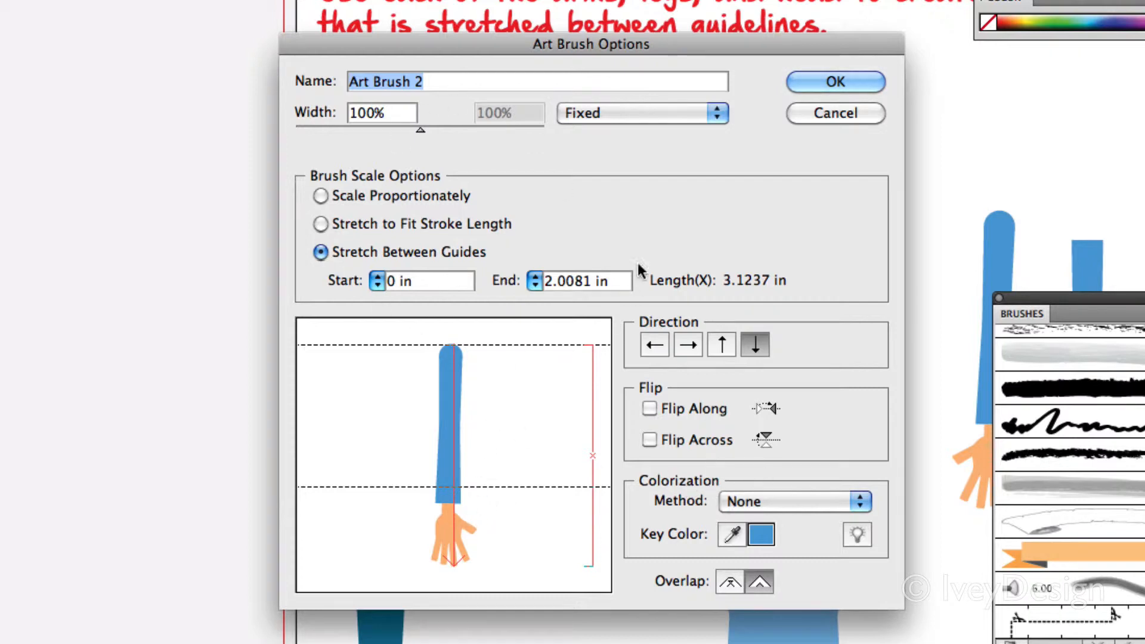
{"action": "left_click", "coordinate": [820, 84]}
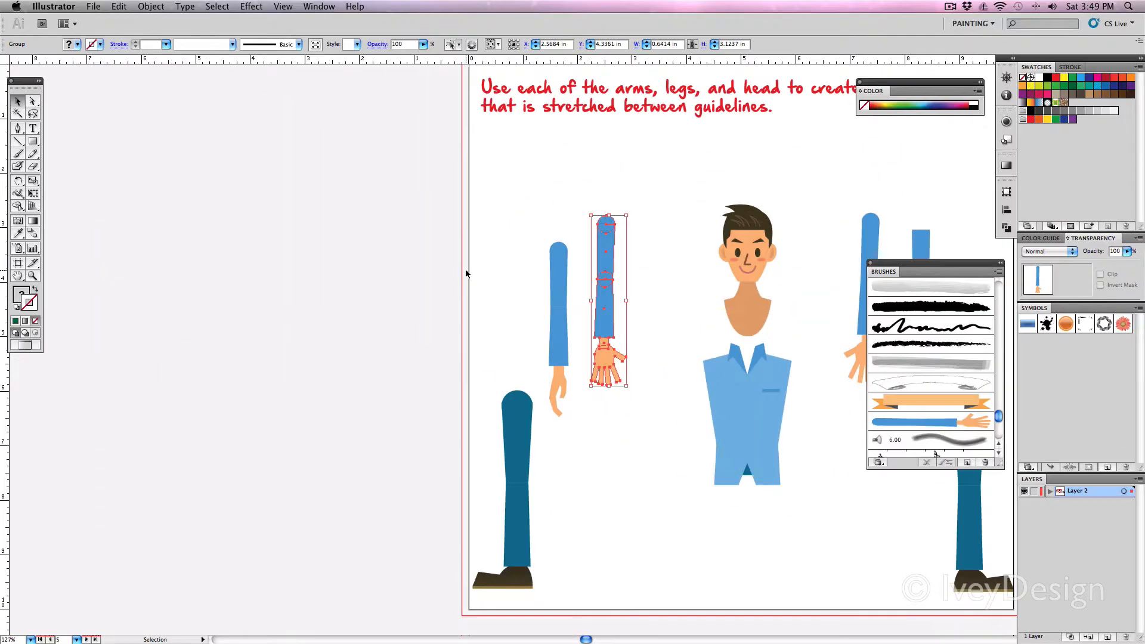
Step: Paint a long curved stroke with the new arm brush on the empty pasteboard beside the artboard
{"action": "left_click", "coordinate": [177, 184]}
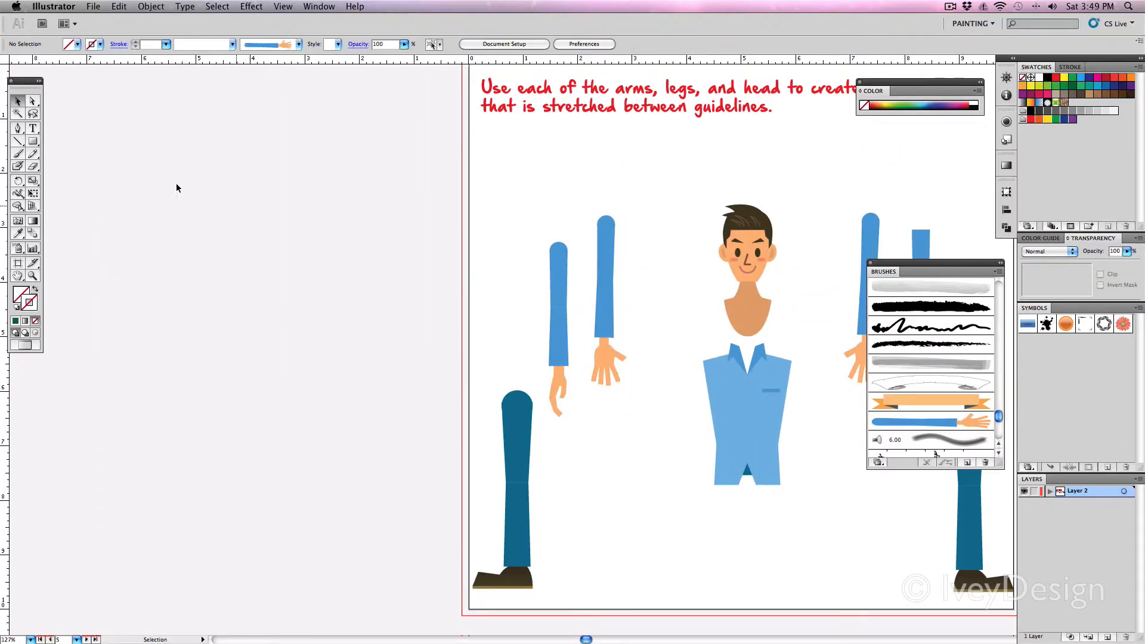
{"action": "key", "text": "b"}
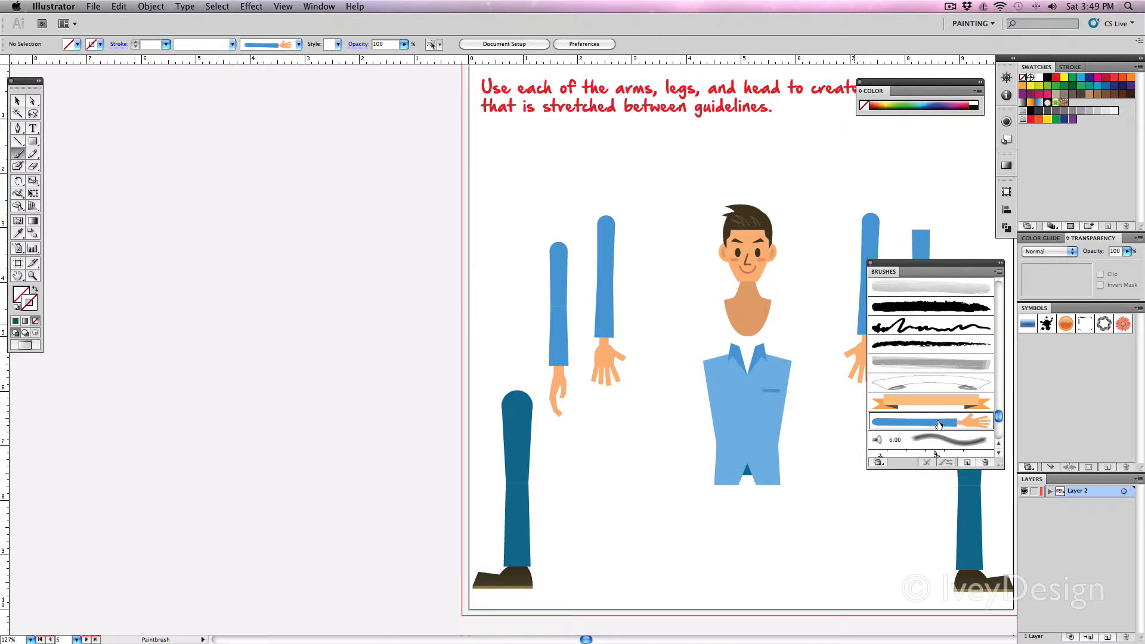
{"action": "left_click", "coordinate": [939, 425]}
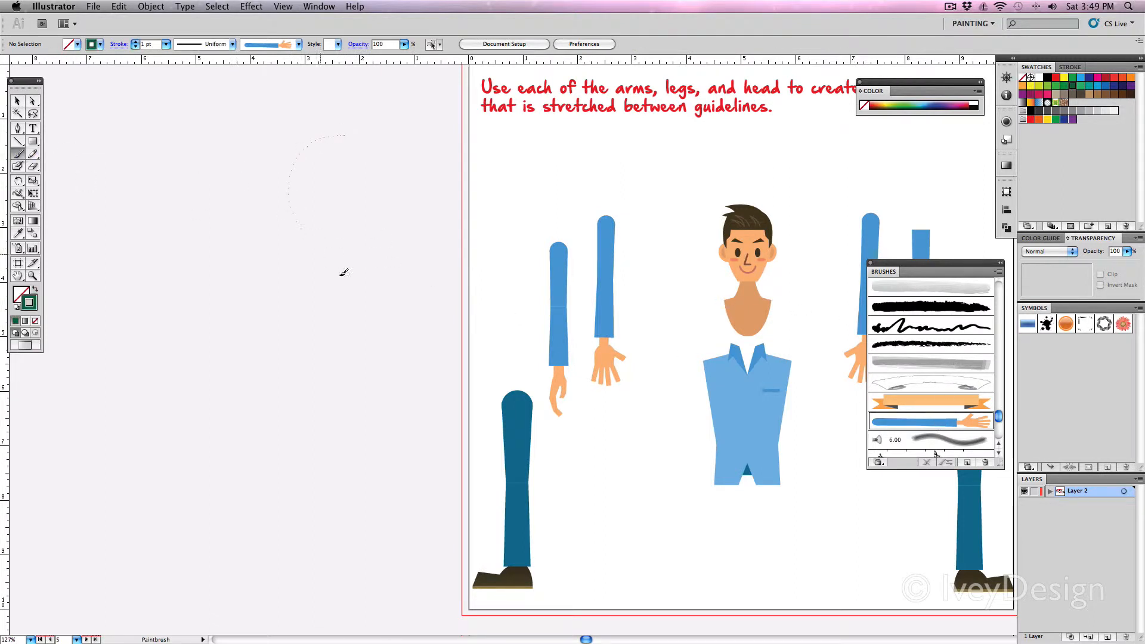
{"action": "left_click_drag", "start_coordinate": [141, 317], "coordinate": [135, 322]}
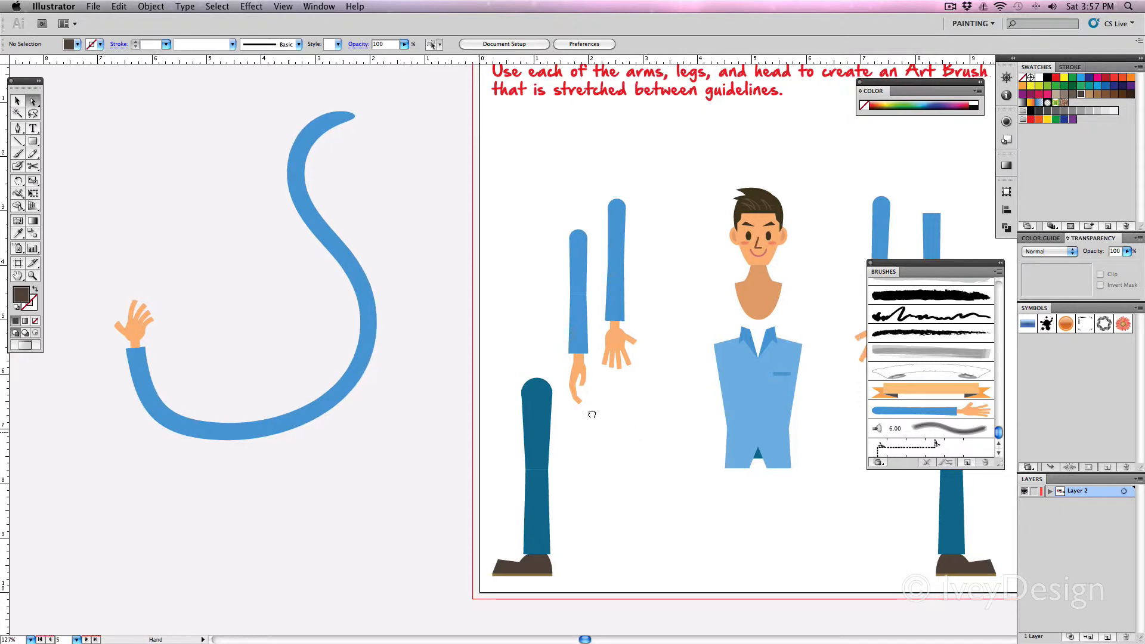
Step: Select the whole left leg with its shoe and start a new Art Brush from it
{"action": "scroll", "coordinate": [537, 418], "scroll_direction": "right", "scroll_amount": 5}
{"action": "scroll", "coordinate": [537, 417], "scroll_direction": "down", "scroll_amount": 2}
{"action": "left_click_drag", "start_coordinate": [388, 400], "coordinate": [454, 545]}
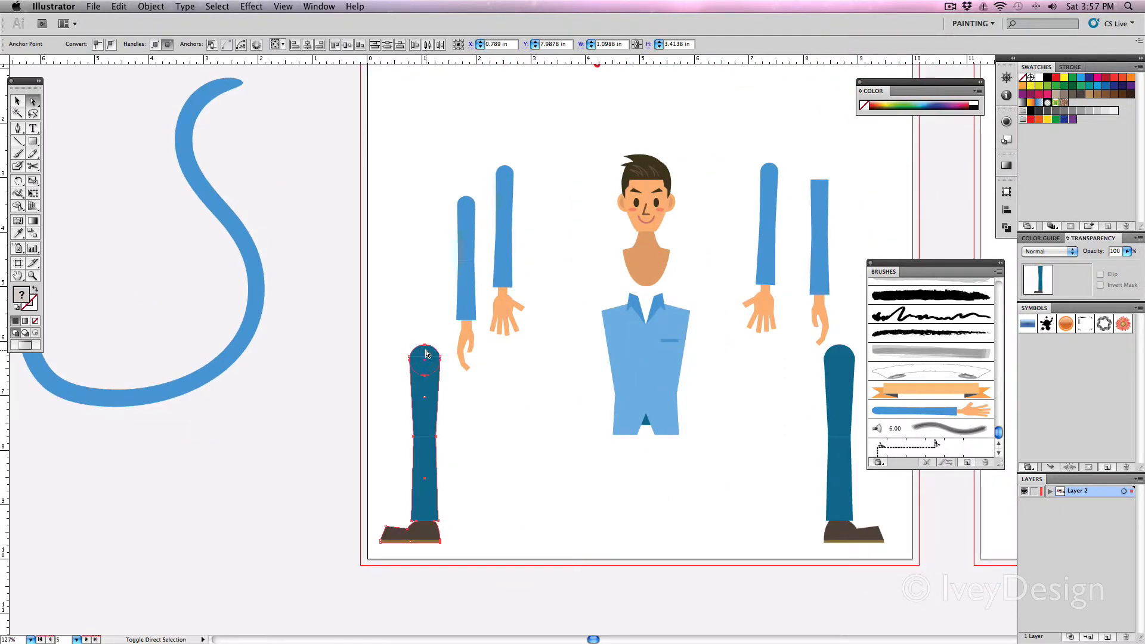
{"action": "key", "text": "v"}
{"action": "left_click", "coordinate": [386, 388]}
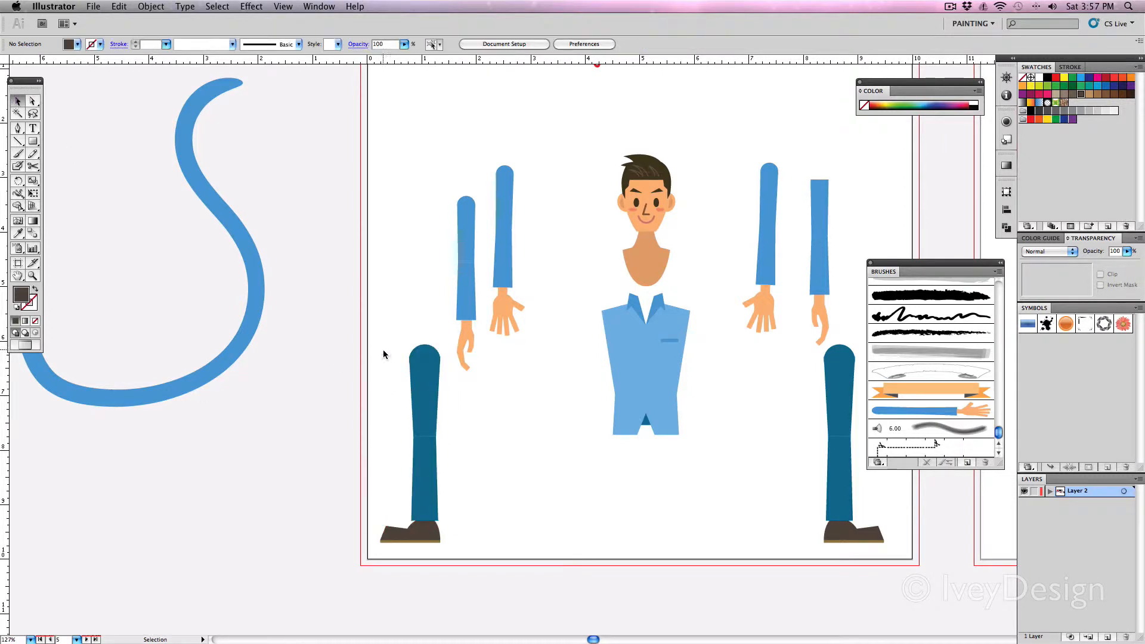
{"action": "left_click_drag", "start_coordinate": [378, 345], "coordinate": [447, 546]}
{"action": "left_click", "coordinate": [966, 464]}
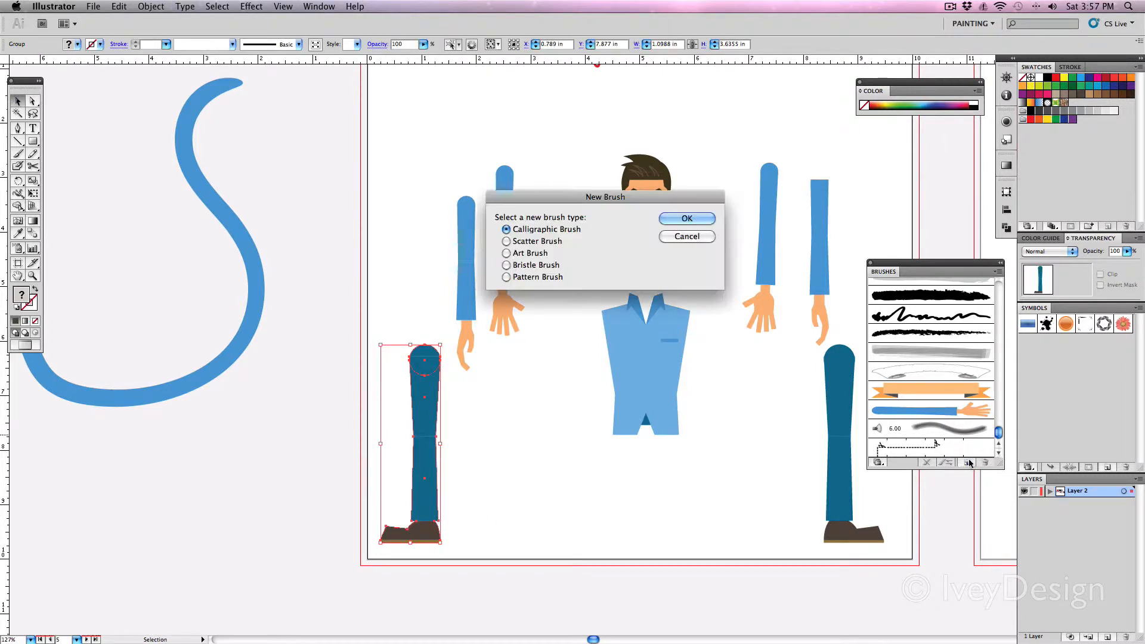
{"action": "left_click", "coordinate": [541, 253]}
{"action": "left_click", "coordinate": [698, 217]}
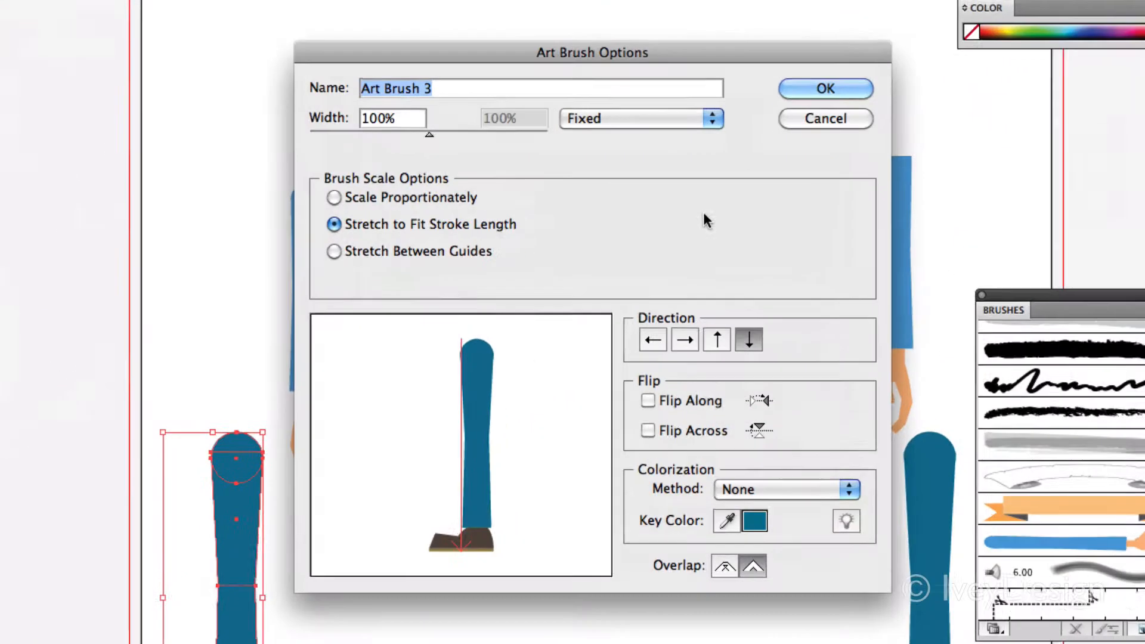
Step: Set the leg brush to Stretch Between Guides, from about 0.32 in to about 3.04 in, and create it
{"action": "left_click", "coordinate": [543, 236]}
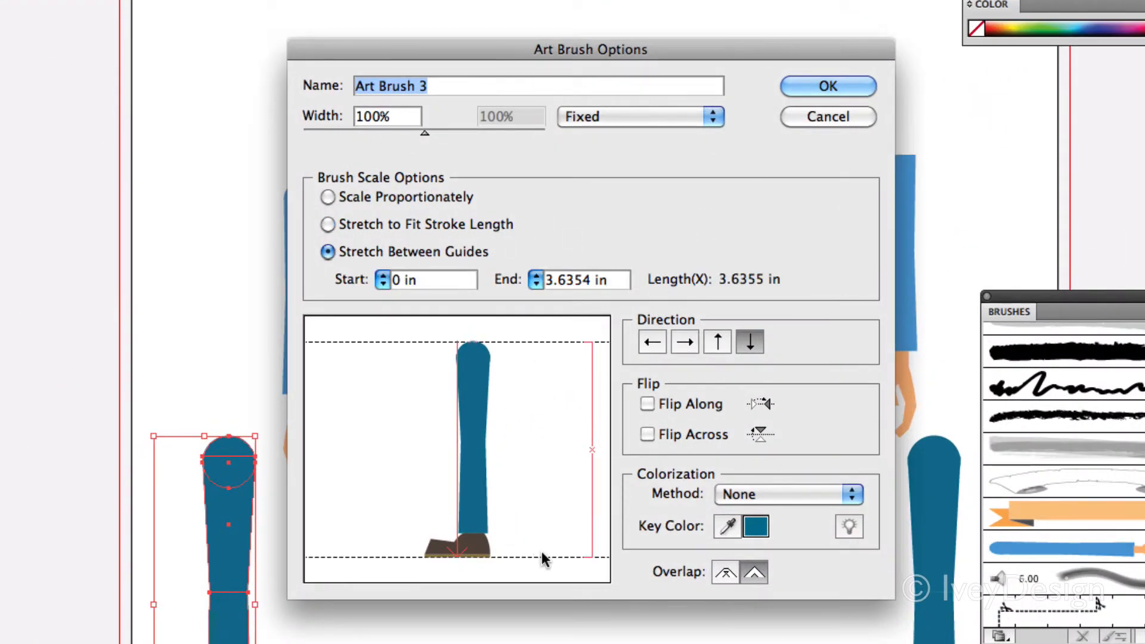
{"action": "left_click_drag", "start_coordinate": [543, 555], "coordinate": [542, 520]}
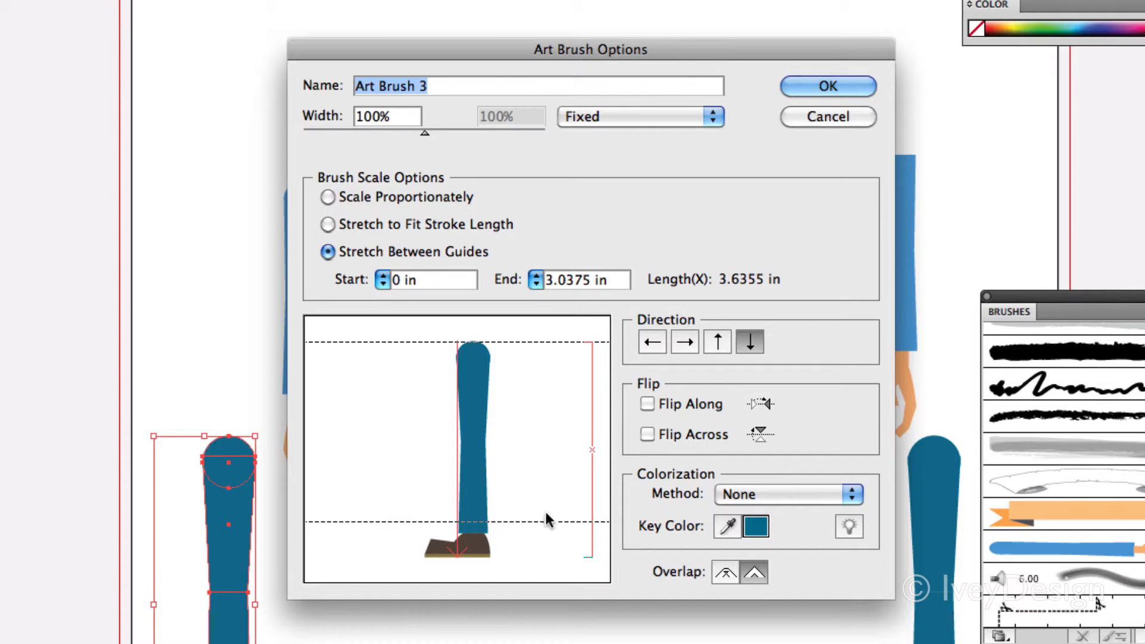
{"action": "left_click_drag", "start_coordinate": [532, 340], "coordinate": [532, 360]}
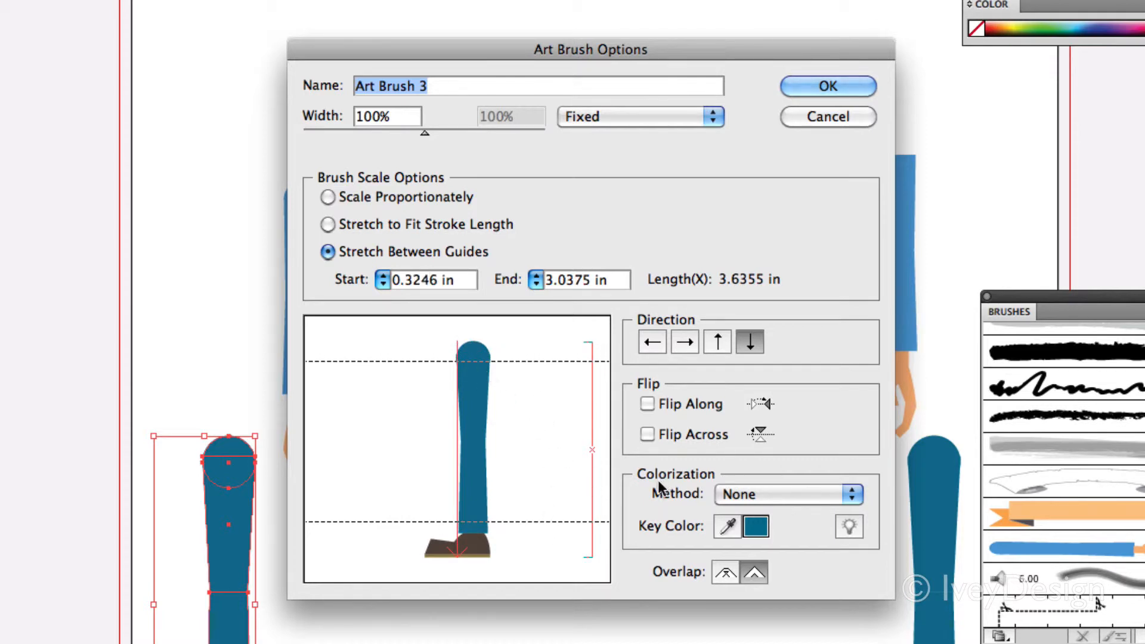
{"action": "left_click", "coordinate": [832, 90]}
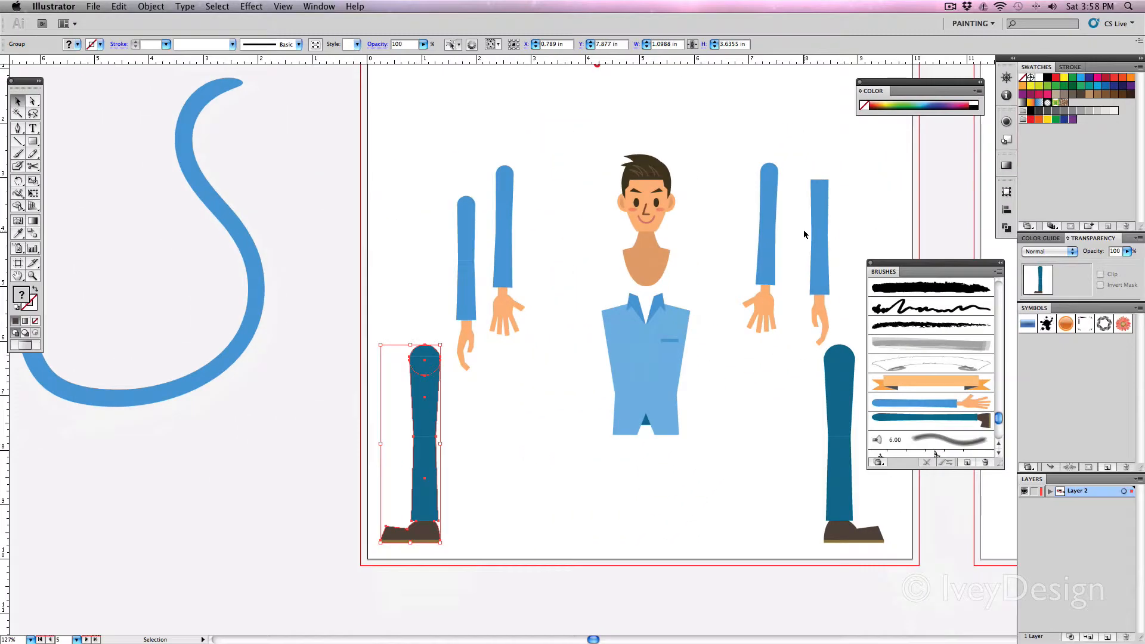
Step: Select the whole head with its neck and start a new Art Brush from it
{"action": "mouse_move", "coordinate": [605, 151]}
{"action": "left_mouse_down"}
{"action": "mouse_move", "coordinate": [654, 251]}
{"action": "mouse_move", "coordinate": [696, 288]}
{"action": "left_mouse_up"}
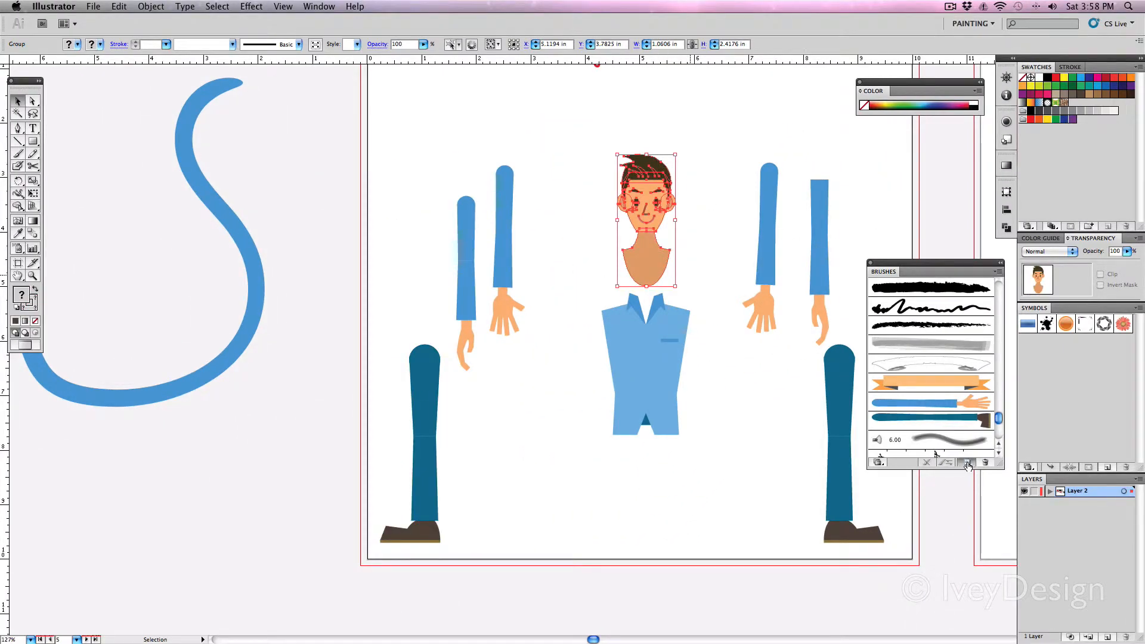
{"action": "left_click", "coordinate": [967, 464]}
{"action": "left_click", "coordinate": [527, 255]}
{"action": "left_click", "coordinate": [686, 216]}
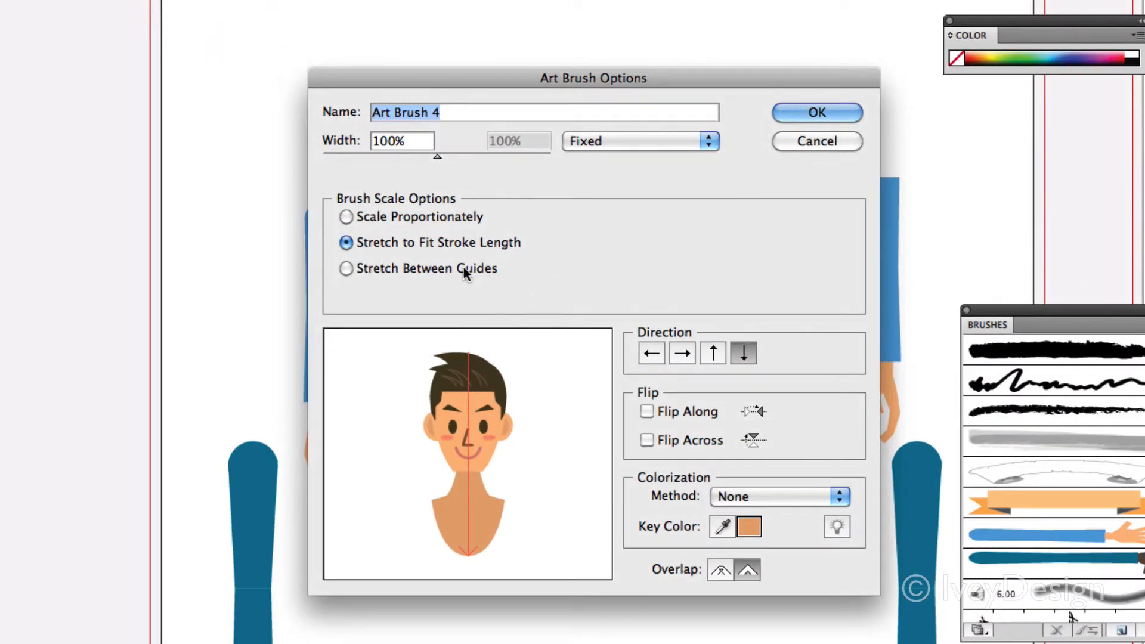
Step: Create the head brush with Stretch Between Guides, upward direction, and guides at about 1.47 in and 1.68 in across the neck
{"action": "left_click", "coordinate": [558, 236]}
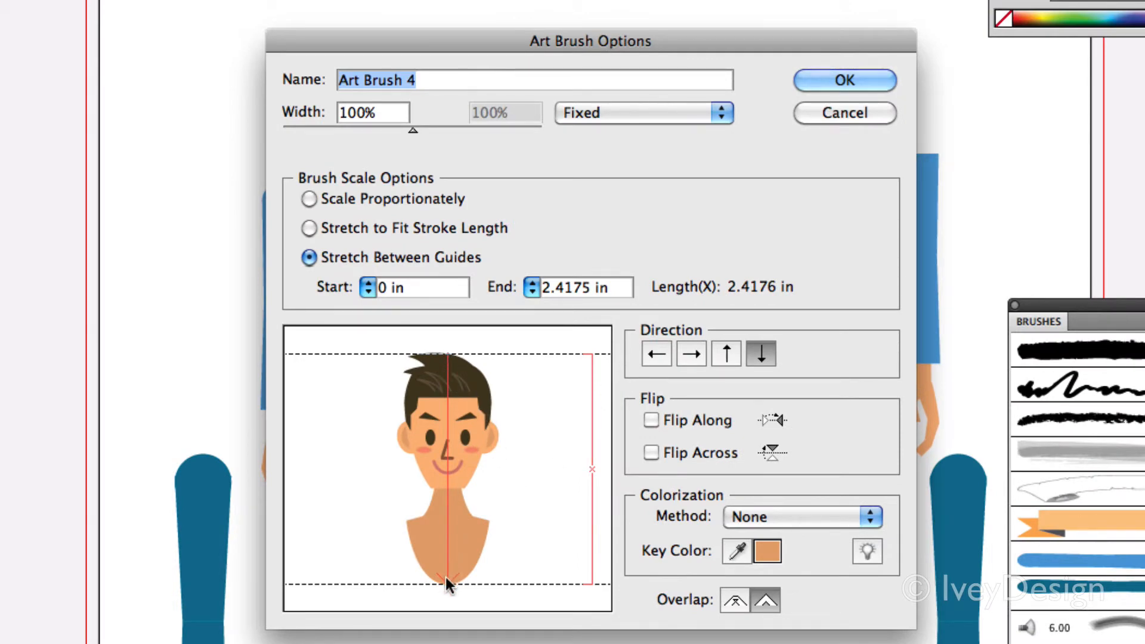
{"action": "left_click", "coordinate": [726, 354]}
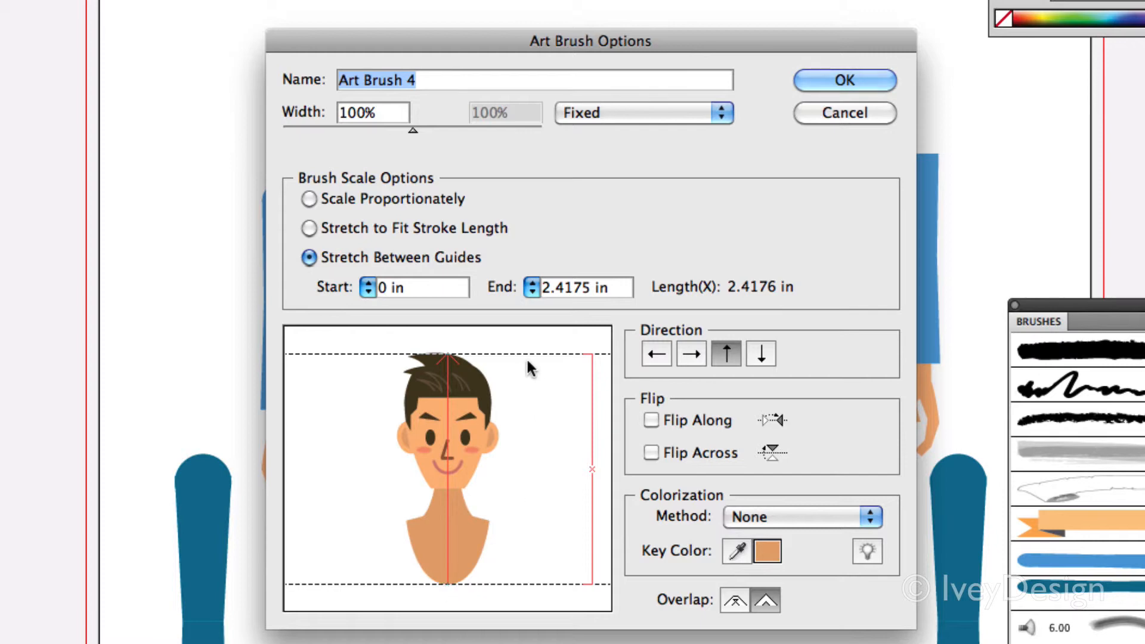
{"action": "left_click_drag", "start_coordinate": [527, 354], "coordinate": [526, 493]}
{"action": "left_click_drag", "start_coordinate": [539, 584], "coordinate": [547, 516]}
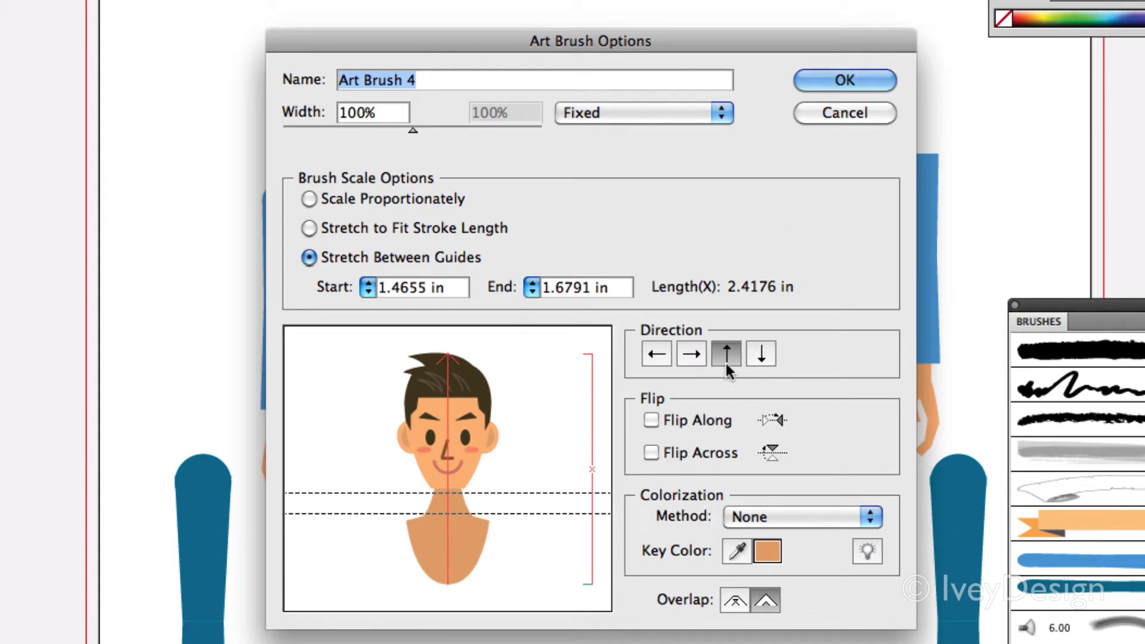
{"action": "left_click", "coordinate": [862, 81]}
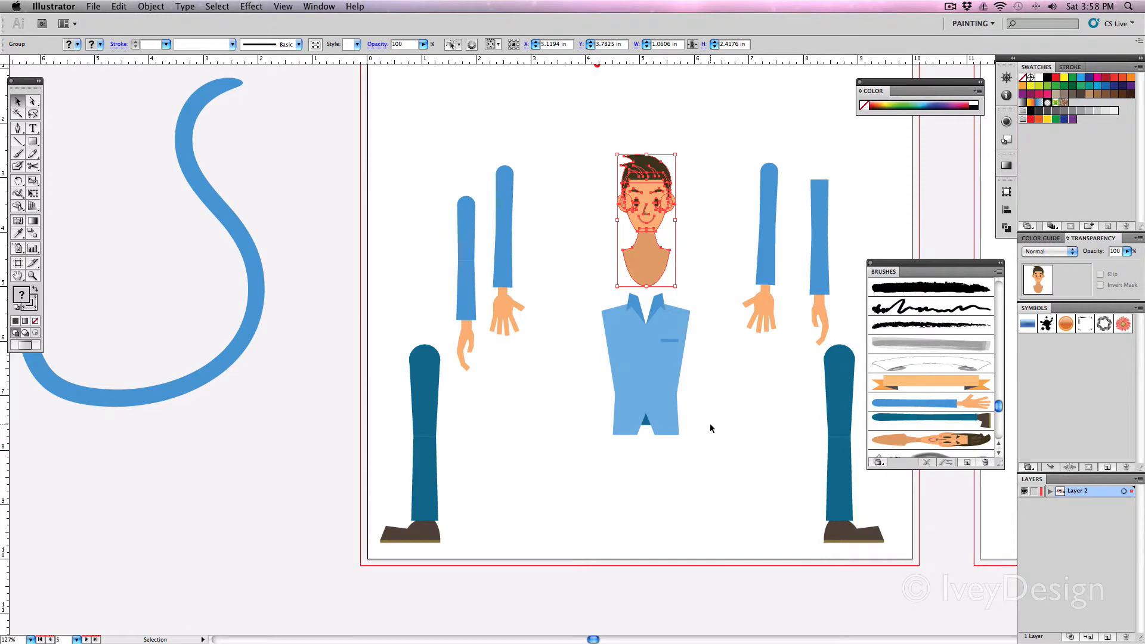
{"action": "left_click", "coordinate": [680, 283]}
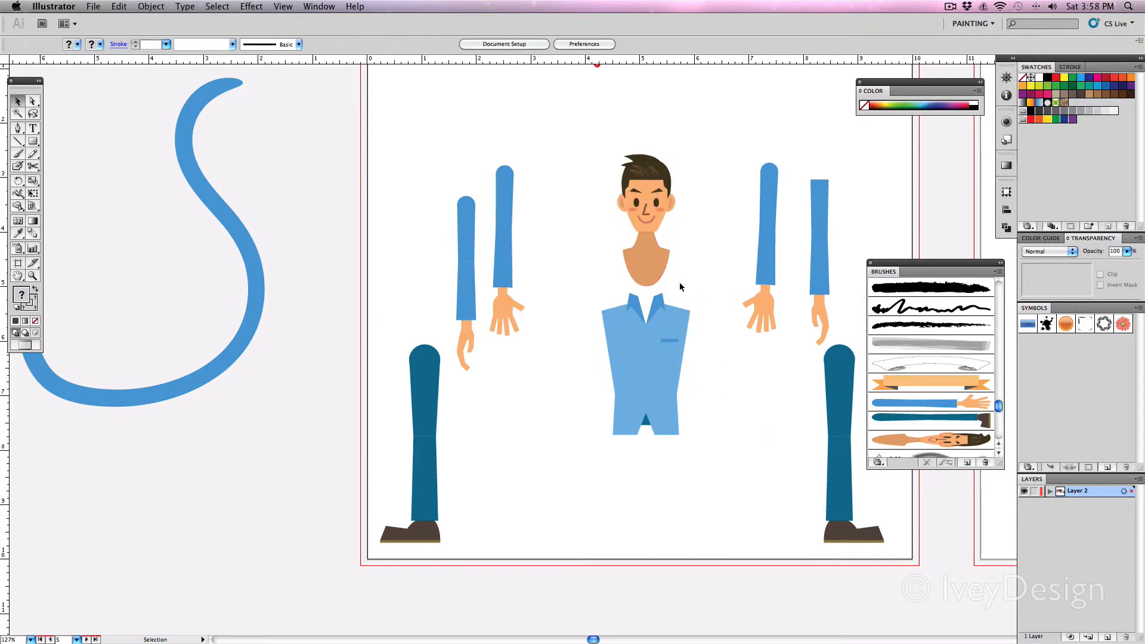
Step: Paint two curved arms reaching outward with the arm brush on the empty pasteboard beside the long arm, using no fill
{"action": "left_click_drag", "start_coordinate": [336, 224], "coordinate": [867, 403]}
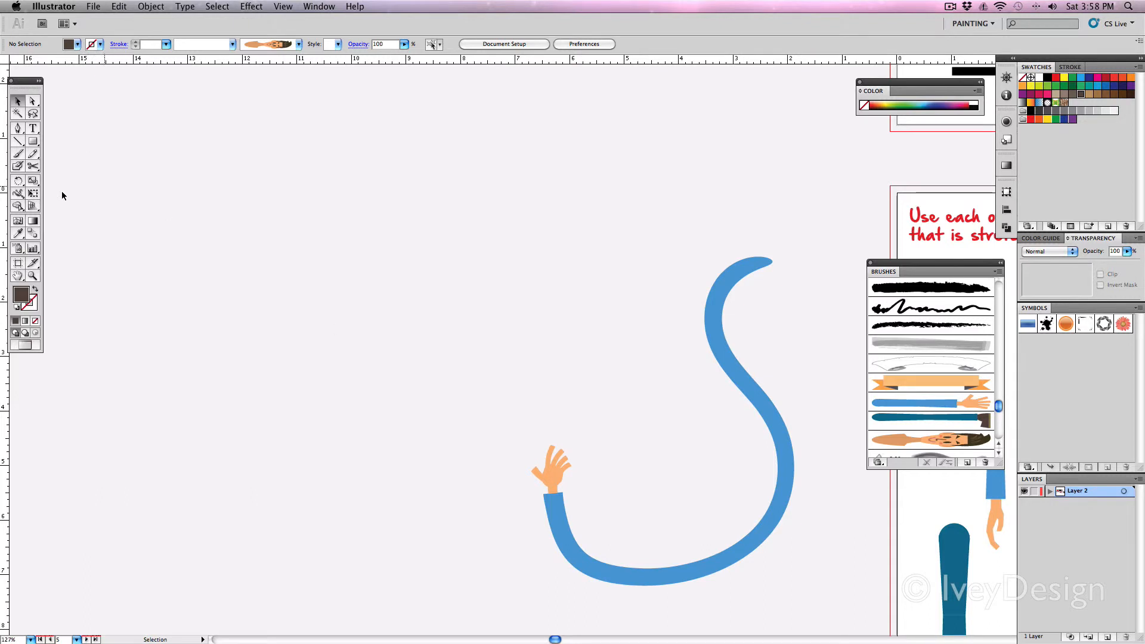
{"action": "left_click", "coordinate": [18, 153]}
{"action": "left_click", "coordinate": [944, 401]}
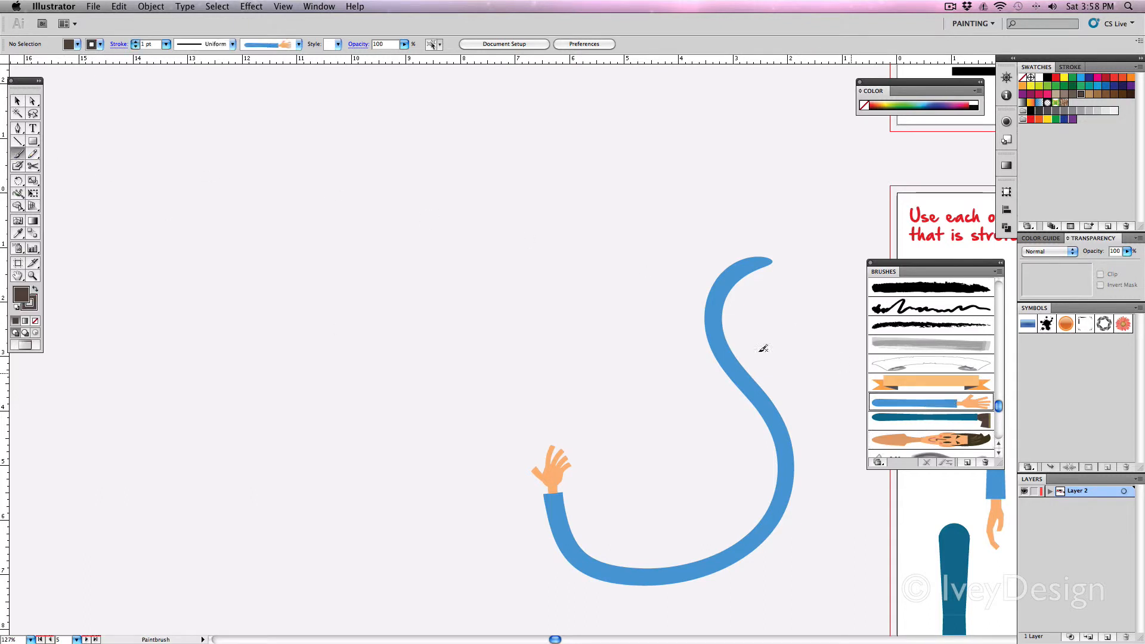
{"action": "left_click_drag", "start_coordinate": [352, 169], "coordinate": [285, 301]}
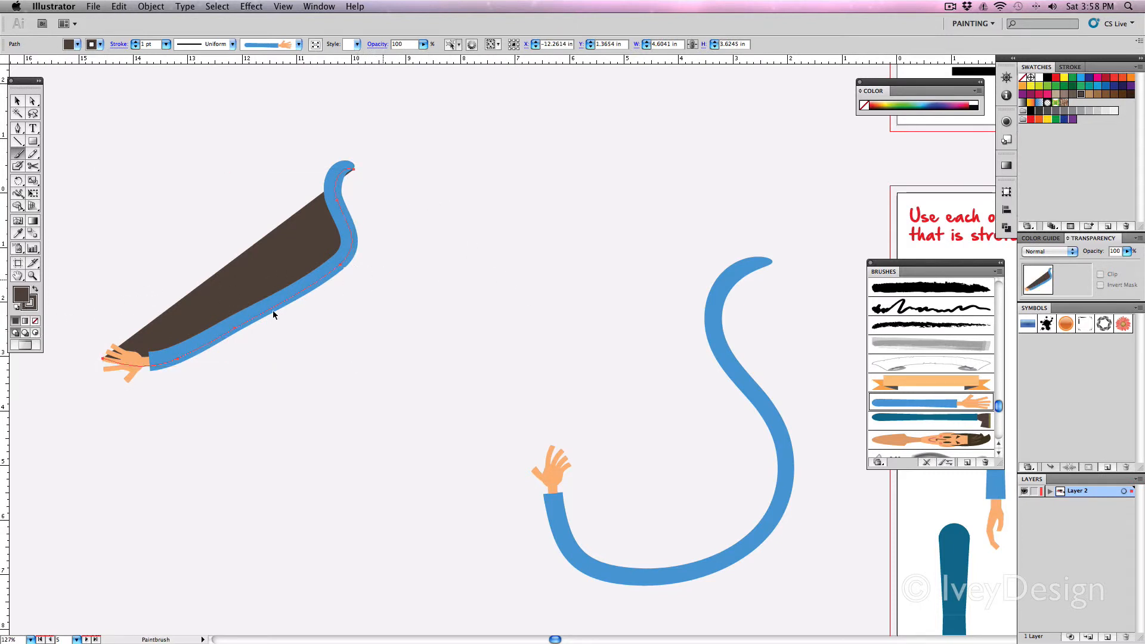
{"action": "left_click", "coordinate": [35, 323]}
{"action": "key", "text": "super+shift+a"}
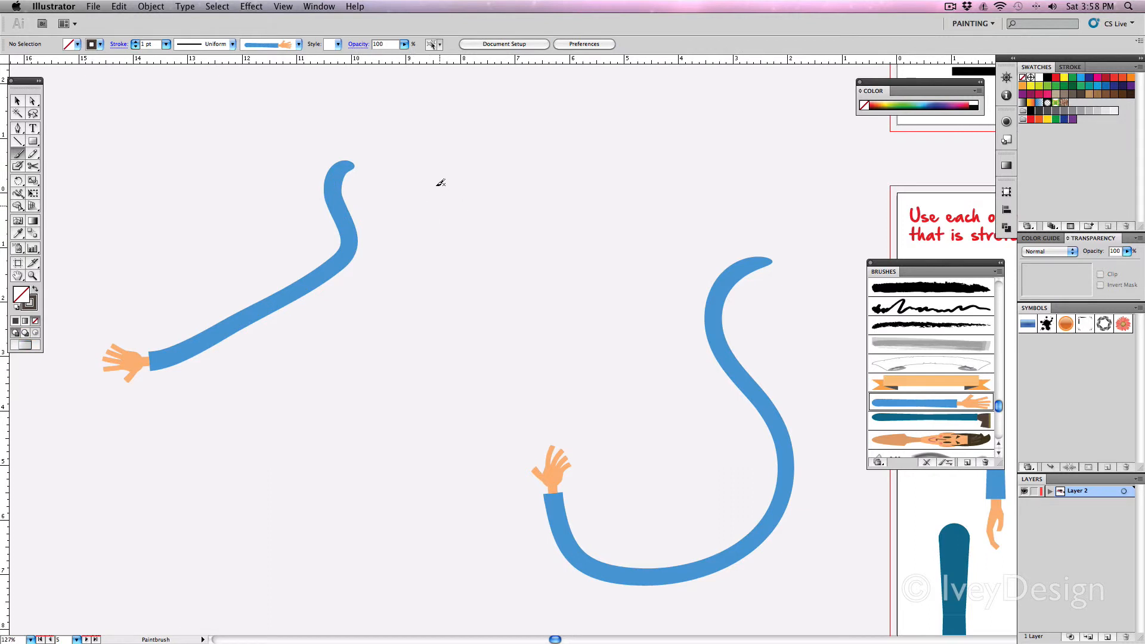
{"action": "left_click_drag", "start_coordinate": [433, 187], "coordinate": [640, 459]}
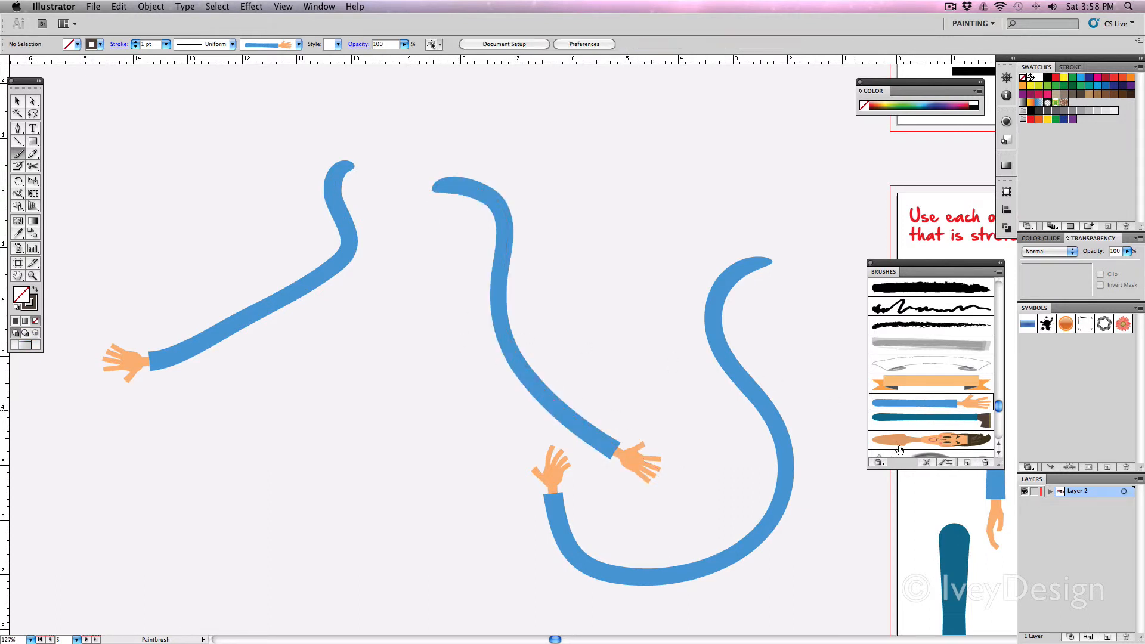
Step: Paint two bent legs below the new arms with the leg brush, and two heads above them with the head brush
{"action": "left_click", "coordinate": [915, 421]}
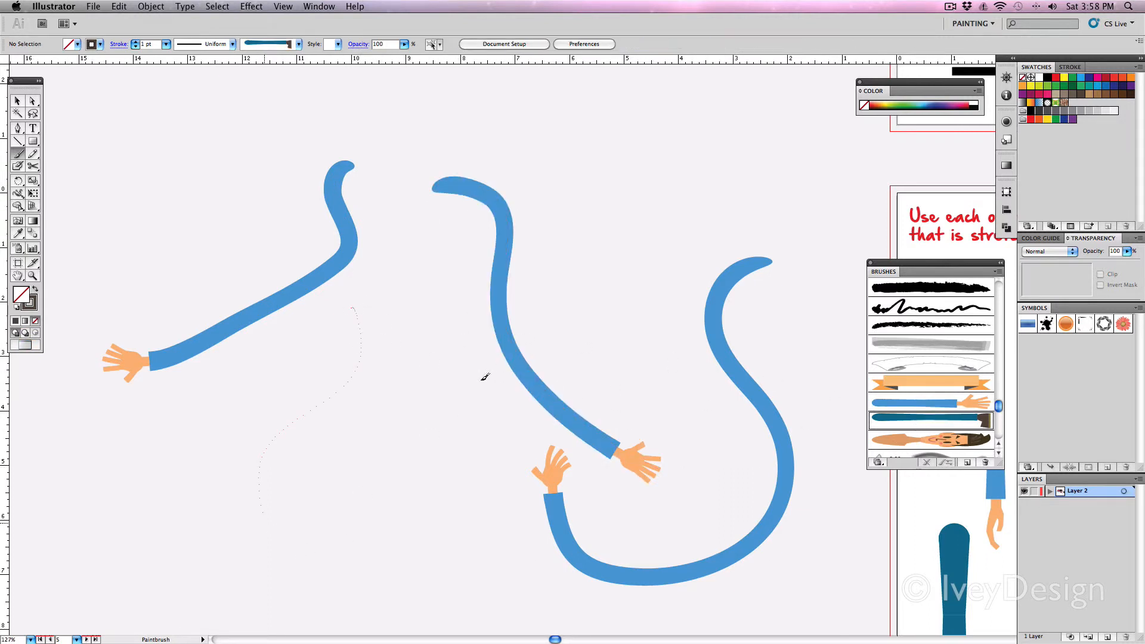
{"action": "left_click_drag", "start_coordinate": [435, 322], "coordinate": [510, 561]}
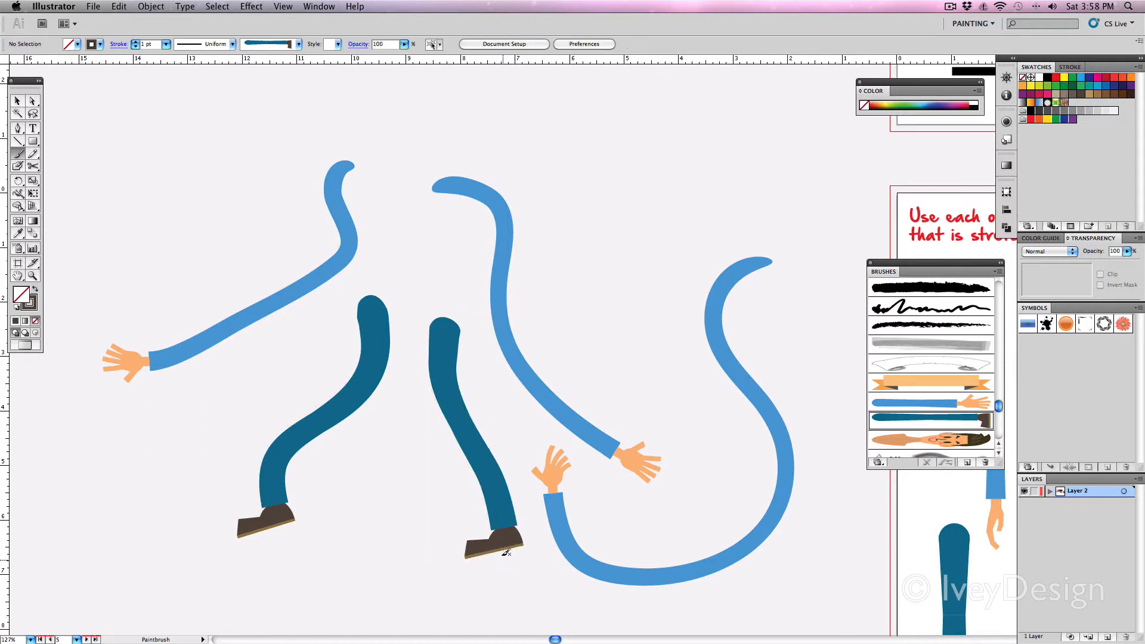
{"action": "left_click", "coordinate": [914, 440]}
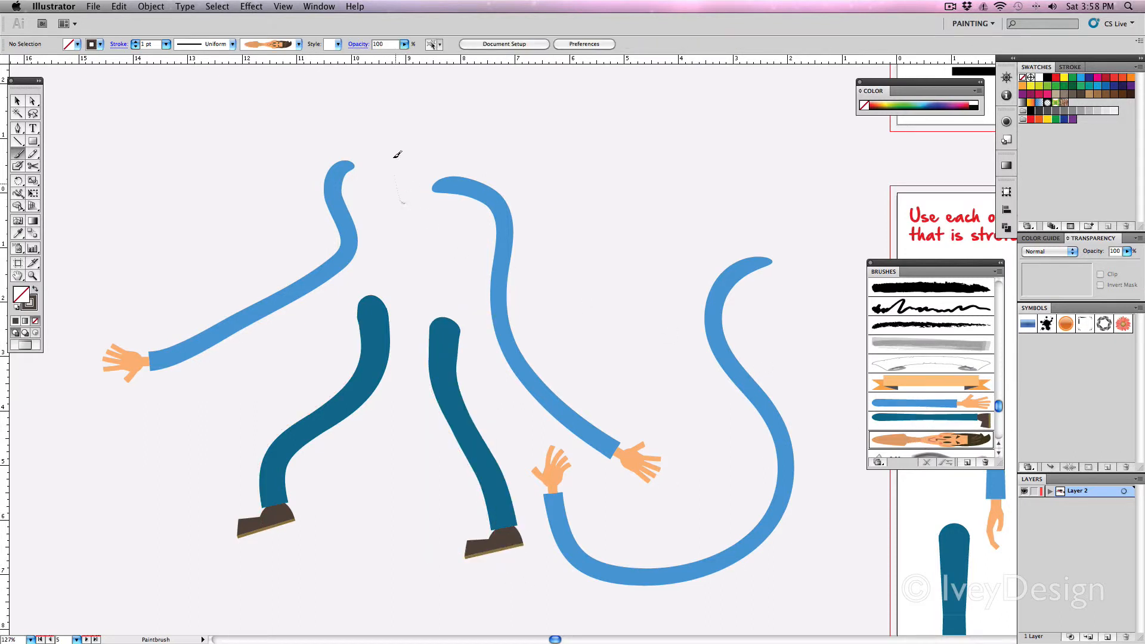
{"action": "left_click_drag", "start_coordinate": [544, 205], "coordinate": [534, 225]}
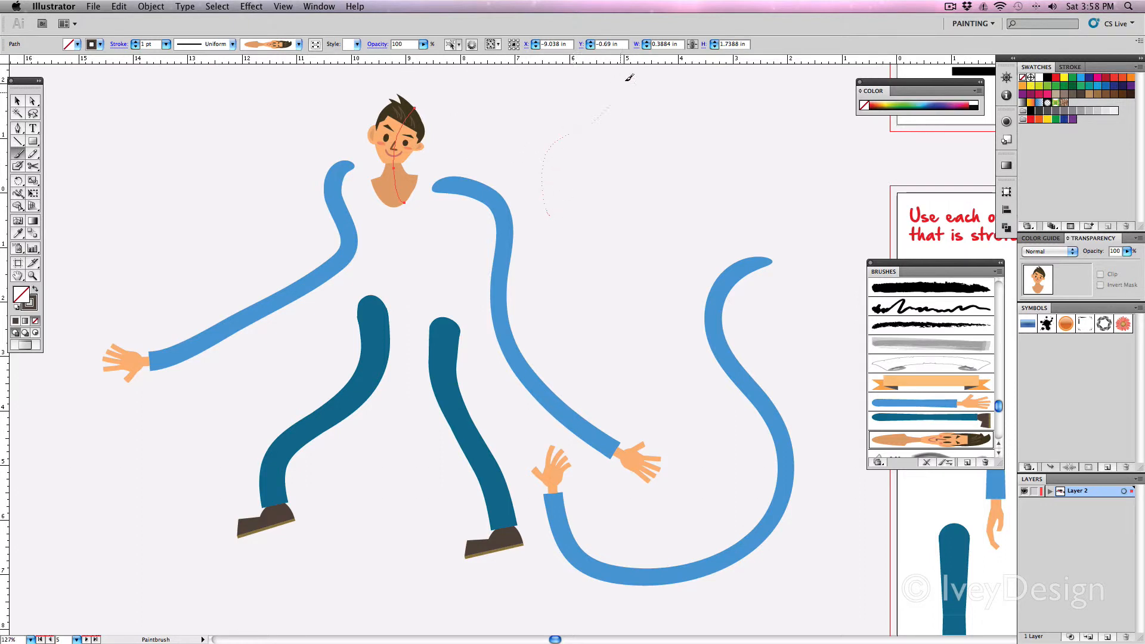
{"action": "left_click_drag", "start_coordinate": [629, 77], "coordinate": [629, 78]}
{"action": "key", "text": "super+shift+a"}
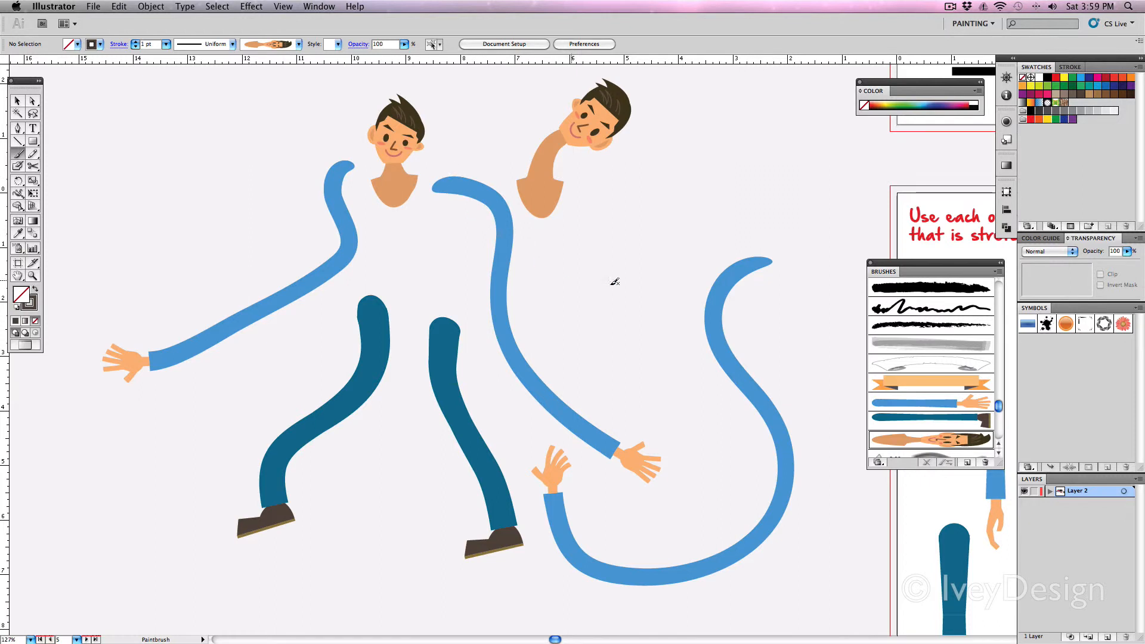
Step: Paint a nearly horizontal stroke about 9 in wide with the orange ribbon banner brush below the artboard
{"action": "scroll", "coordinate": [583, 251], "scroll_direction": "right", "scroll_amount": 8}
{"action": "scroll", "coordinate": [582, 251], "scroll_direction": "down", "scroll_amount": 4}
{"action": "scroll", "coordinate": [353, 205], "scroll_direction": "right", "scroll_amount": 10}
{"action": "scroll", "coordinate": [353, 205], "scroll_direction": "up", "scroll_amount": 1}
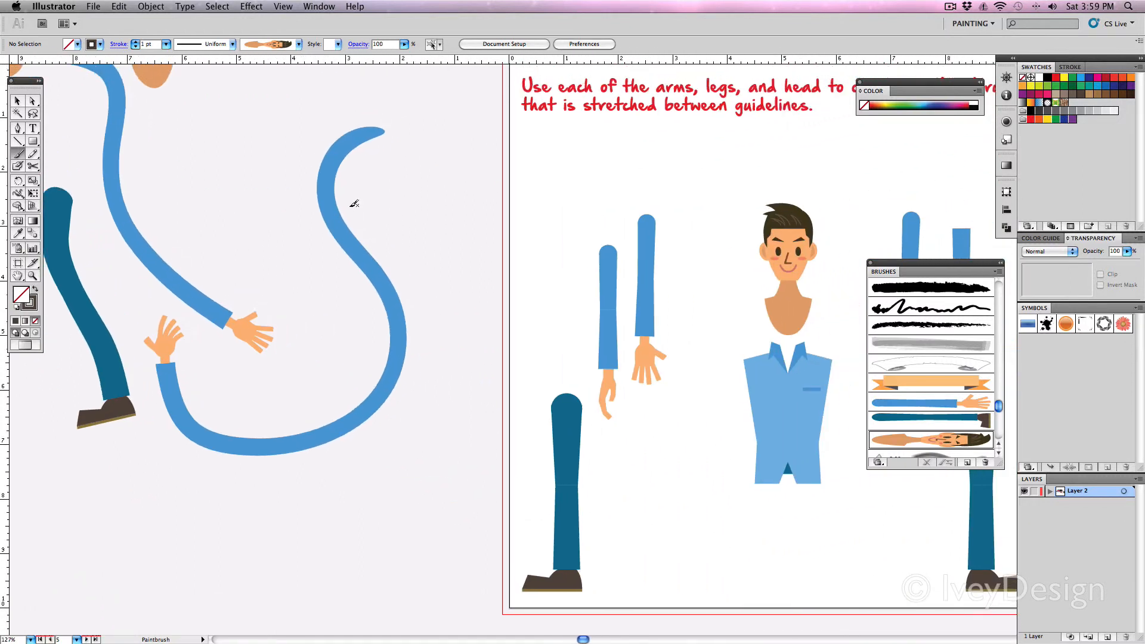
{"action": "scroll", "coordinate": [410, 204], "scroll_direction": "right", "scroll_amount": 1}
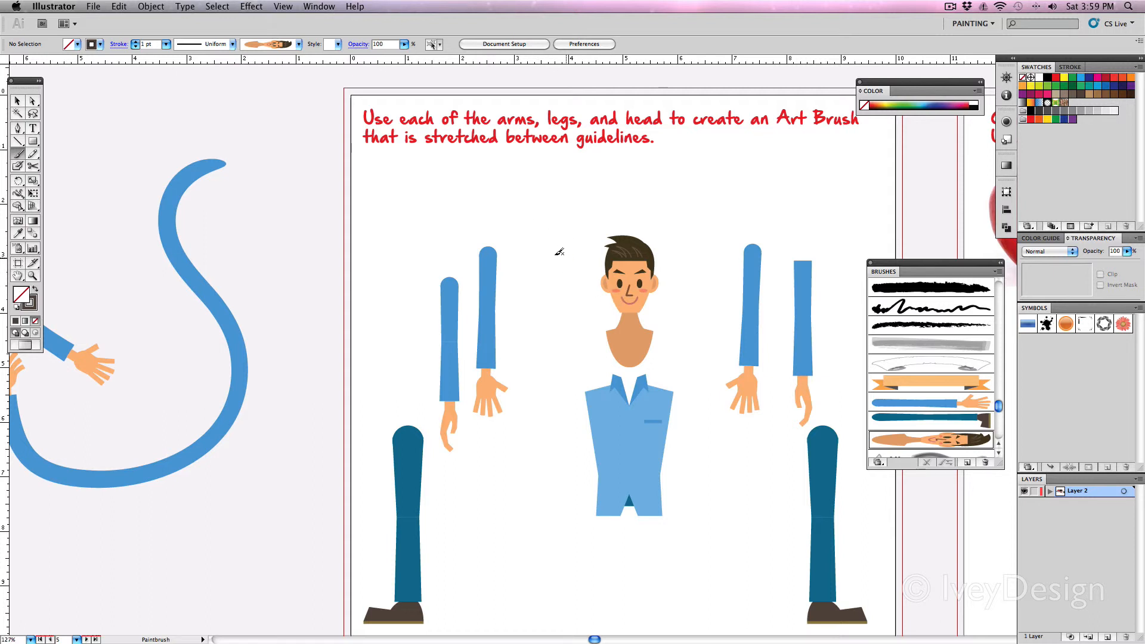
{"action": "scroll", "coordinate": [557, 248], "scroll_direction": "down", "scroll_amount": 2}
{"action": "scroll", "coordinate": [557, 248], "scroll_direction": "right", "scroll_amount": 2}
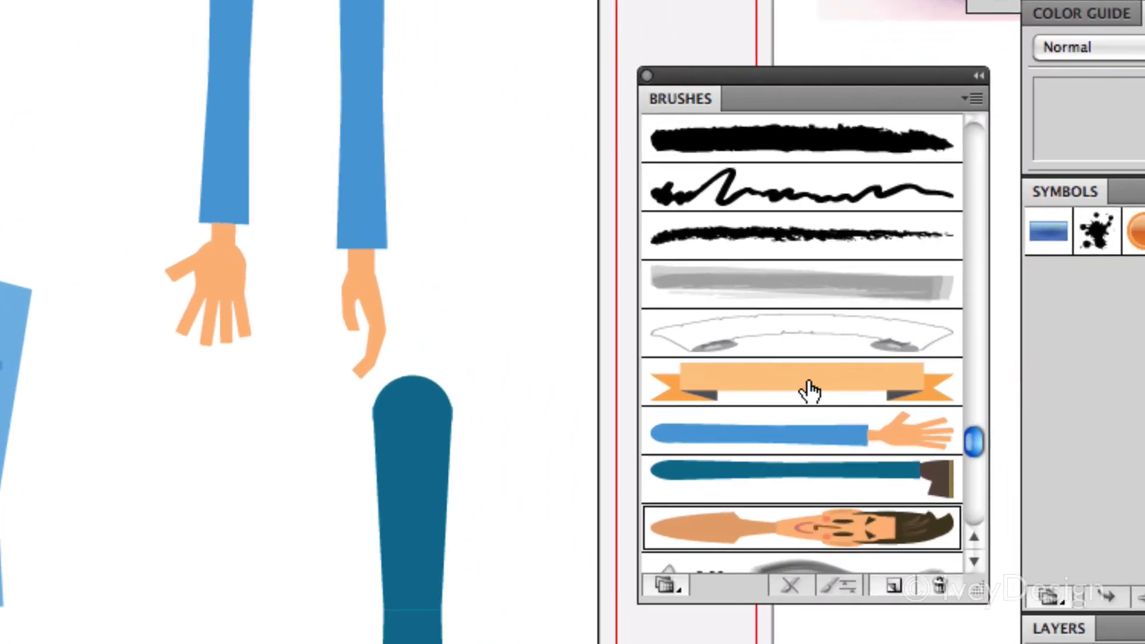
{"action": "left_click", "coordinate": [802, 391]}
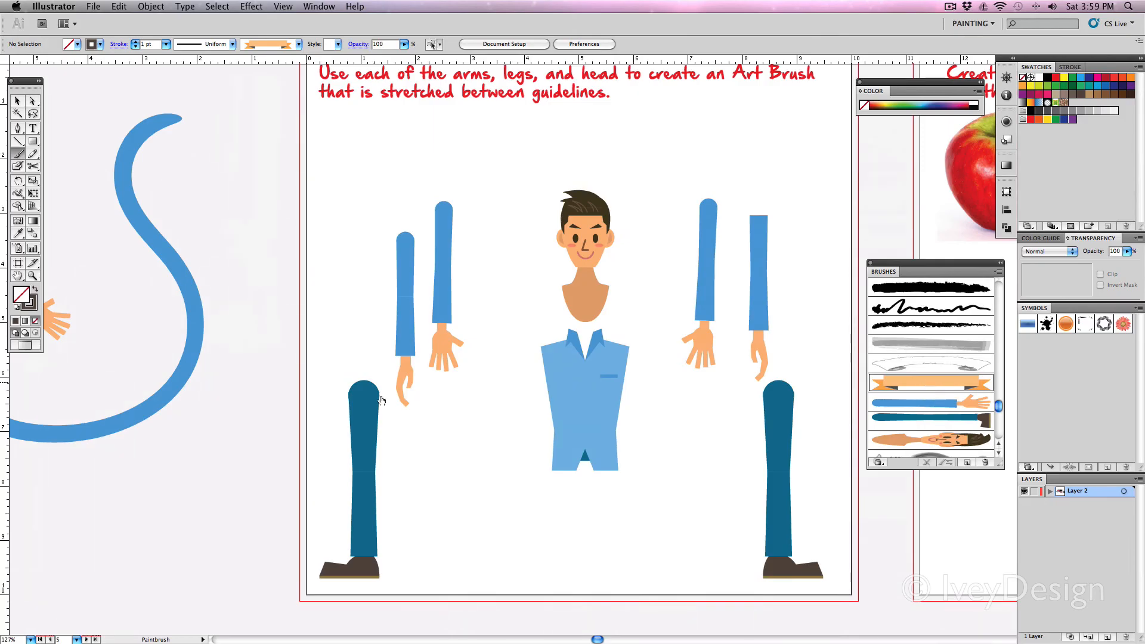
{"action": "scroll", "coordinate": [360, 159], "scroll_direction": "down", "scroll_amount": 6}
{"action": "scroll", "coordinate": [365, 121], "scroll_direction": "left", "scroll_amount": 2}
{"action": "left_click_drag", "start_coordinate": [304, 421], "coordinate": [347, 425]}
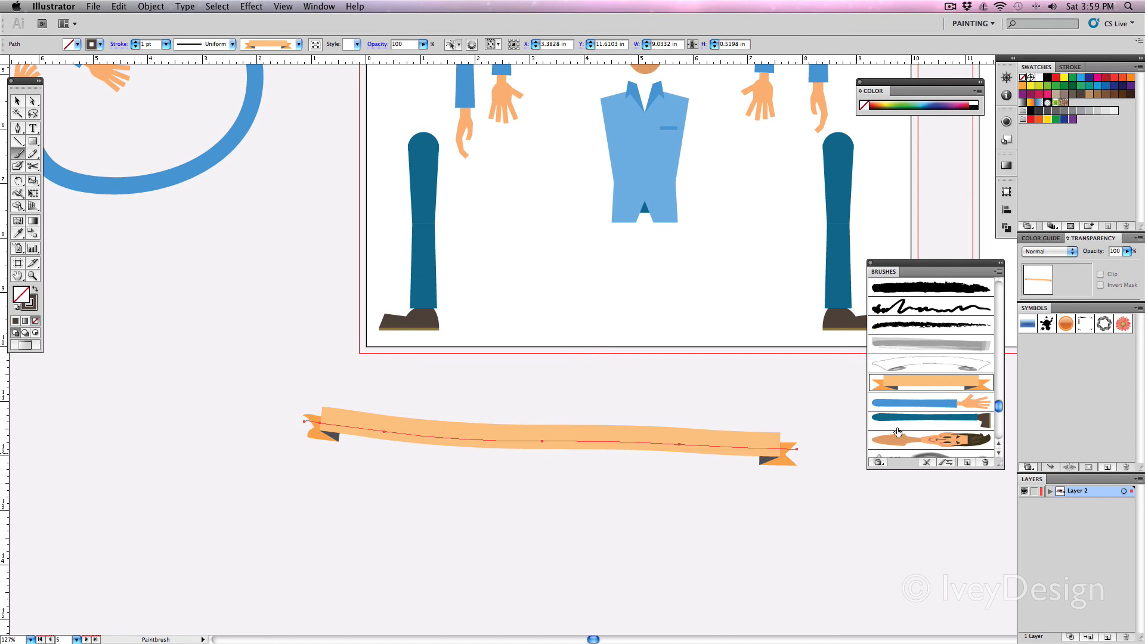
{"action": "key", "text": "super+shift+a"}
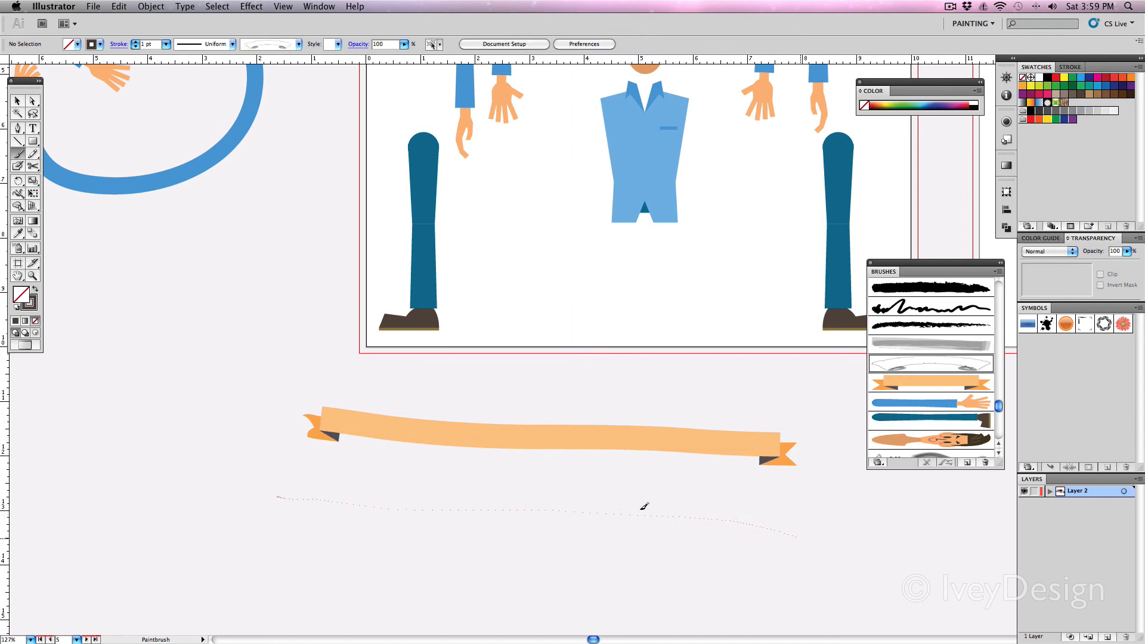
Step: Paint a stroke about 9.6 in wide with the white outlined banner brush below the orange ribbon
{"action": "left_click_drag", "start_coordinate": [644, 506], "coordinate": [302, 498]}
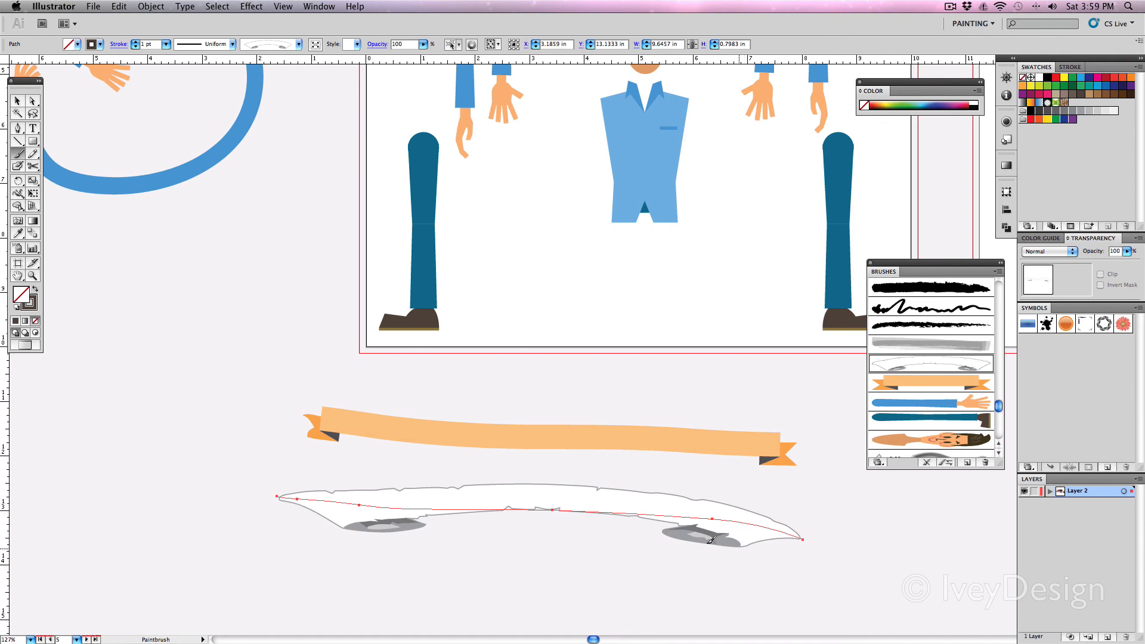
{"action": "key", "text": "super+shift+a"}
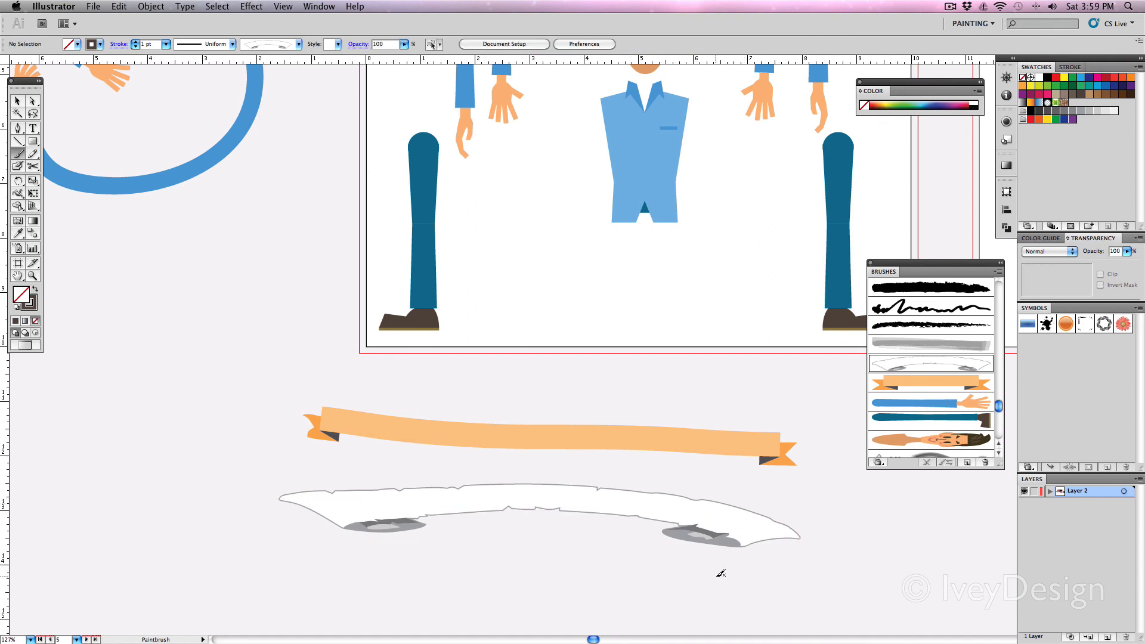
{"action": "scroll", "coordinate": [757, 382], "scroll_direction": "up", "scroll_amount": 5}
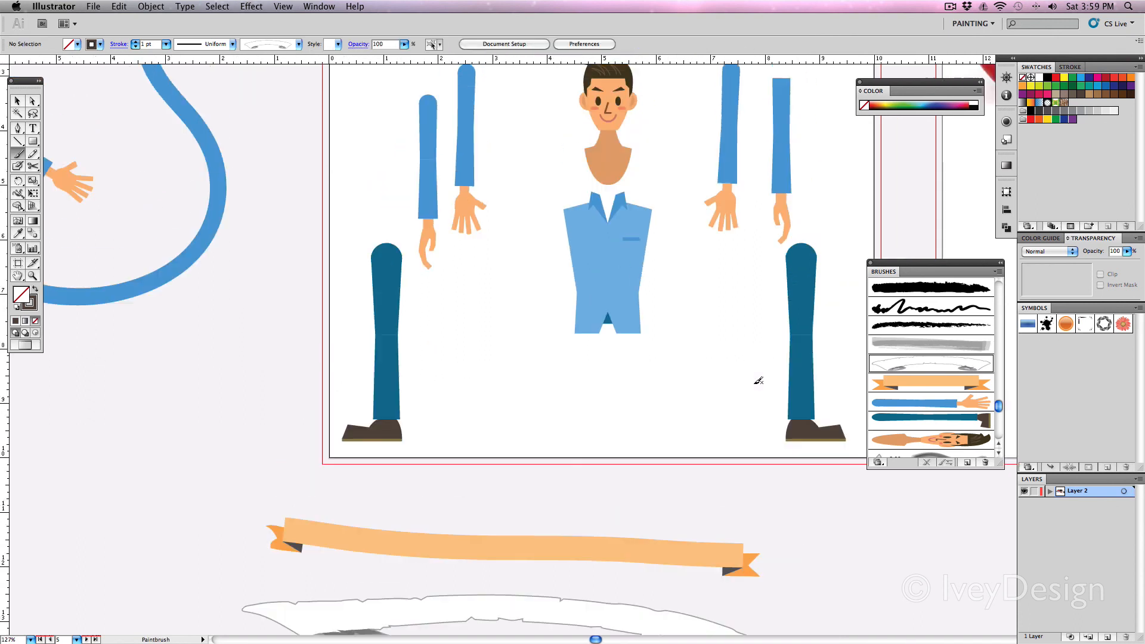